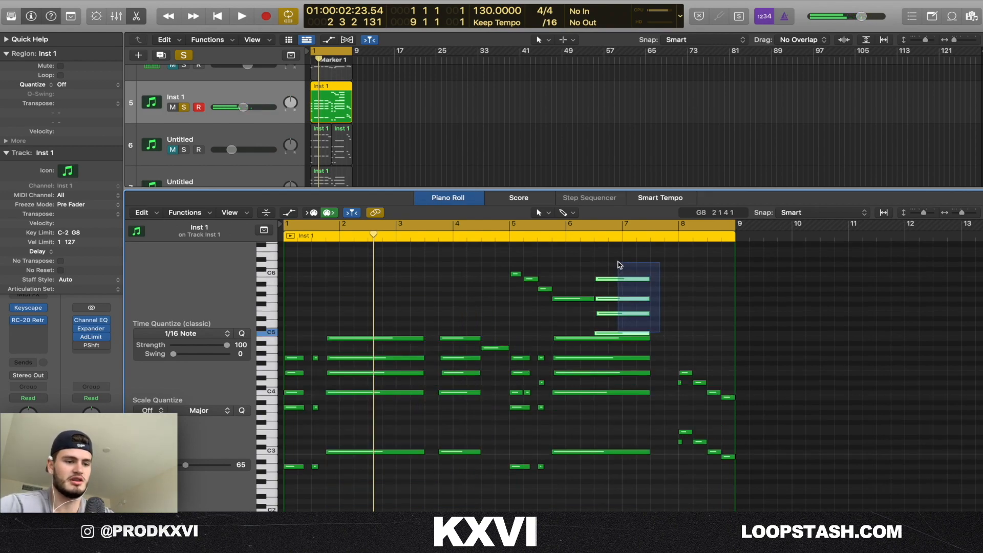
# Highlight the high chord notes in bars 6 to 7 of the Inst 1 region, followed by the descending notes in bar 8.
pyautogui.moveTo(618, 264); pyautogui.dragTo(619, 265)
pyautogui.moveTo(671, 352); pyautogui.dragTo(801, 482)
pyautogui.click(724, 464)
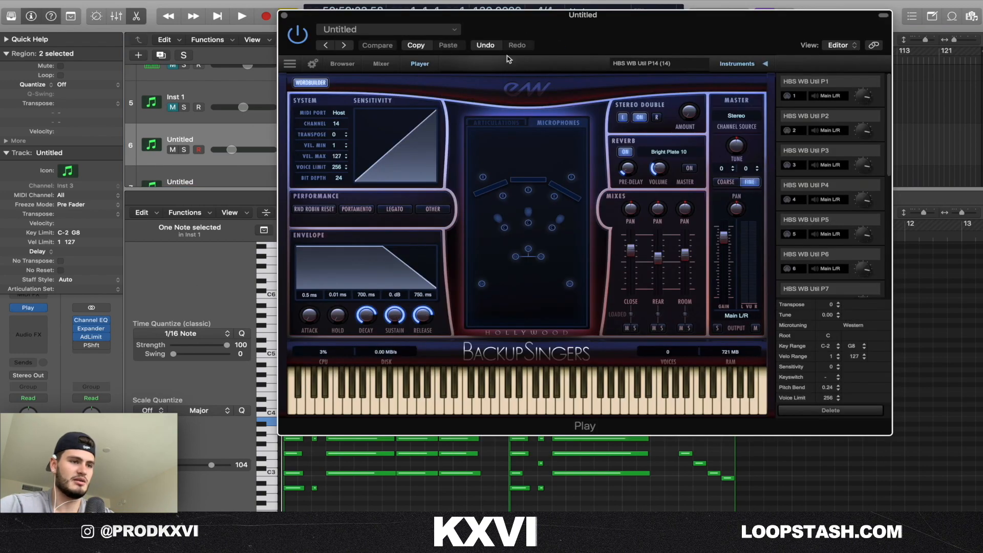
# Close the BackupSingers instrument window and play back the two Inst 1 regions on track 6.
pyautogui.click(284, 16)
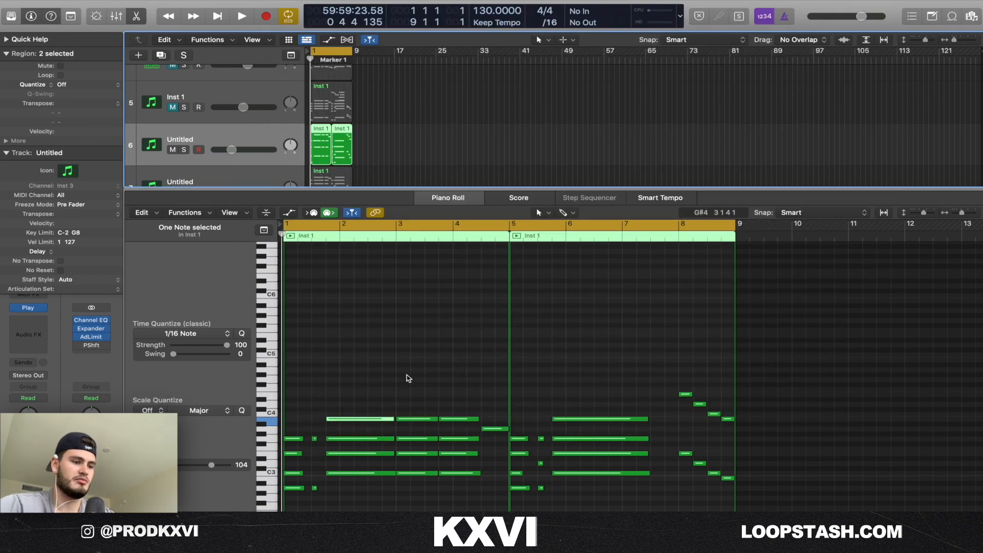
pyautogui.scroll(-2, 404, 364)
pyautogui.click(389, 445)
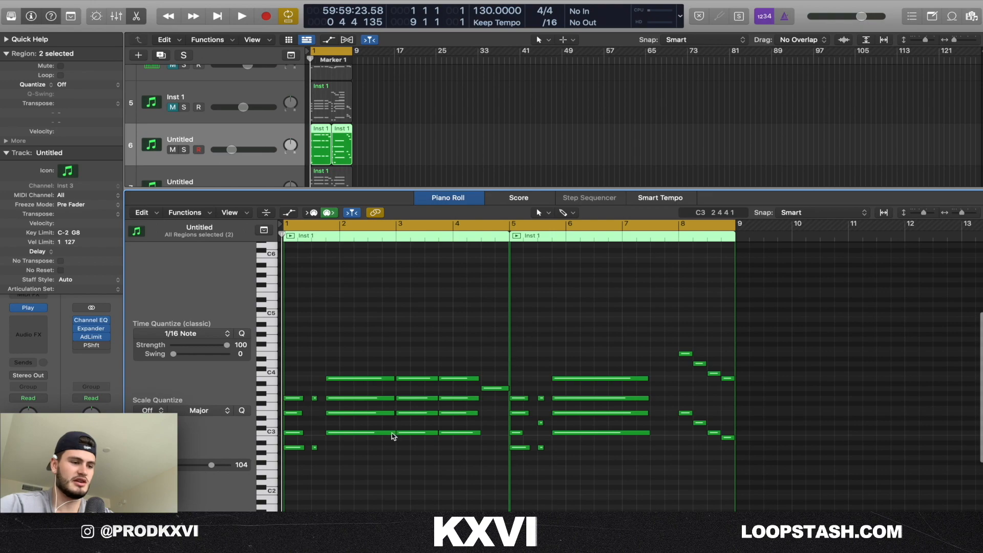
pyautogui.scroll(-2, 401, 297)
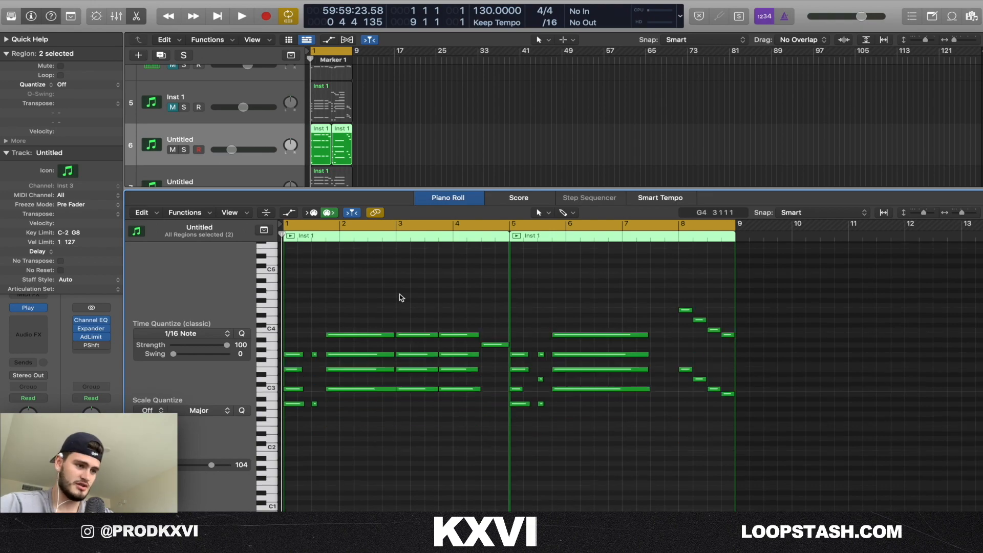
pyautogui.press('space')
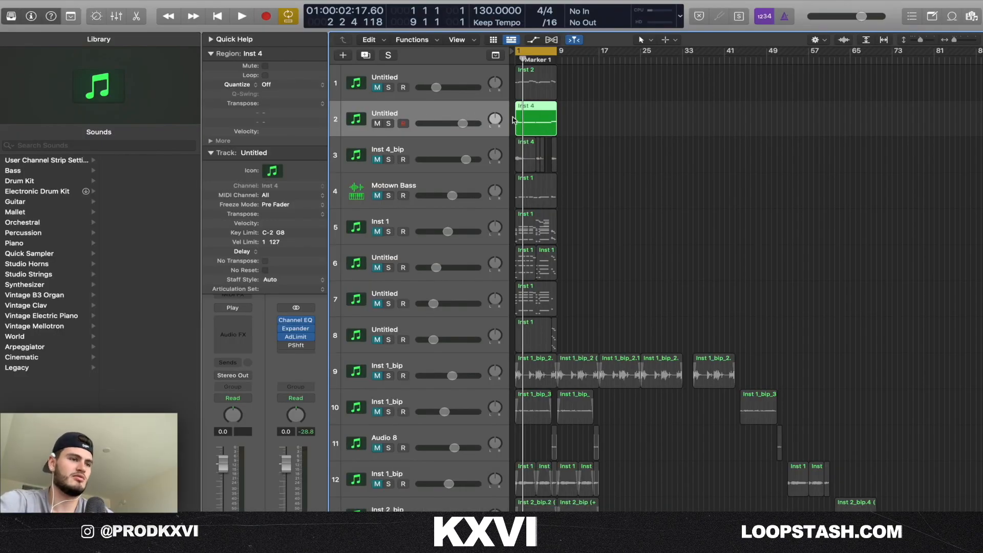
# Open track 2's Inst 4 region in the Piano Roll and view its Play instrument, closing the instrument window again.
pyautogui.doubleClick(528, 117)
pyautogui.click(233, 308)
pyautogui.moveTo(542, 140); pyautogui.dragTo(464, 84)
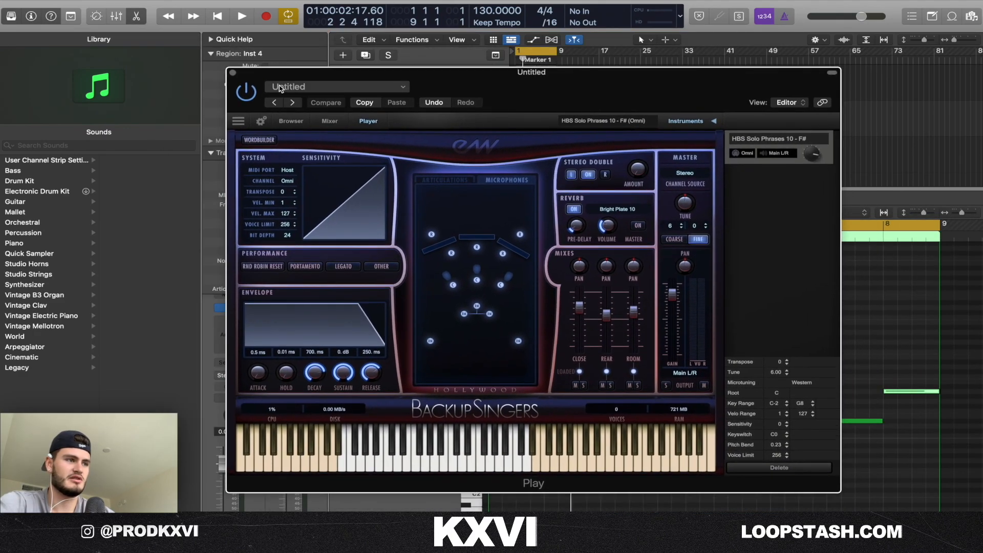
pyautogui.click(233, 73)
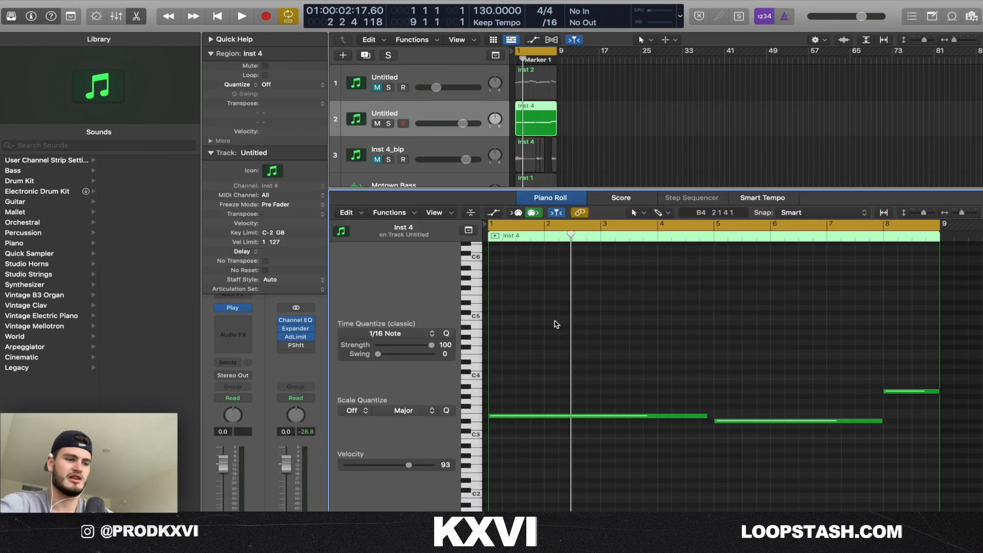
# Play back the Inst 4 region through bar 8 while viewing its long notes in the Piano Roll.
pyautogui.scroll(-3, 558, 322)
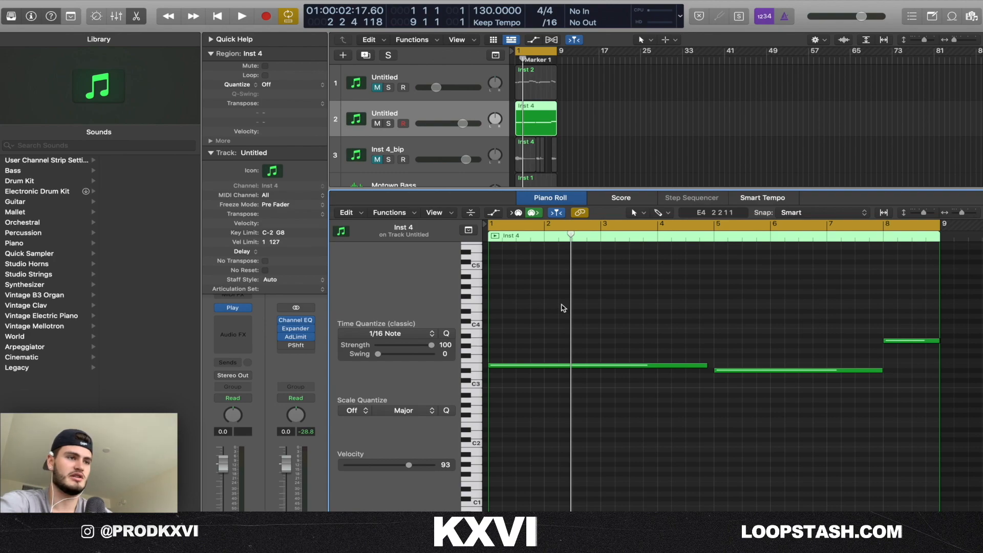
pyautogui.press('space')
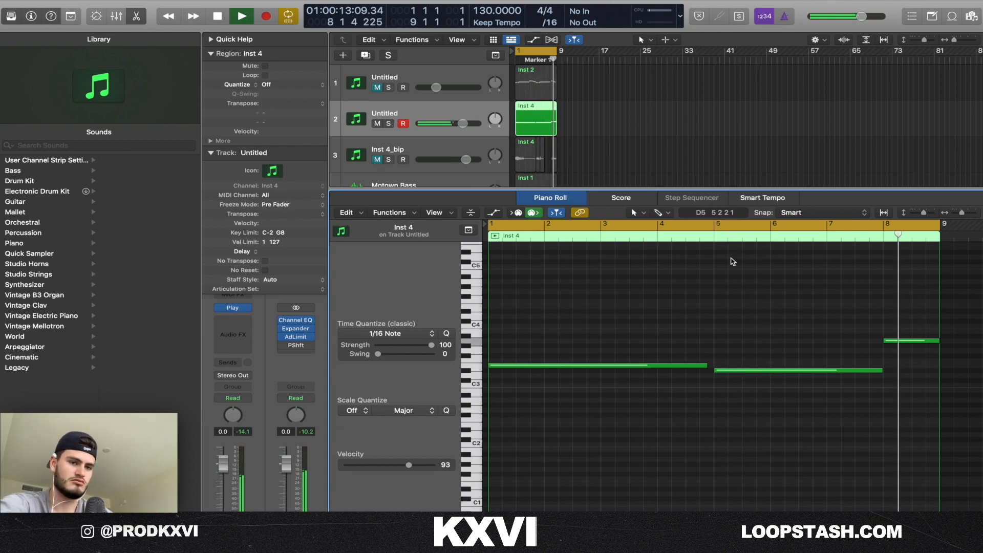
pyautogui.press('space')
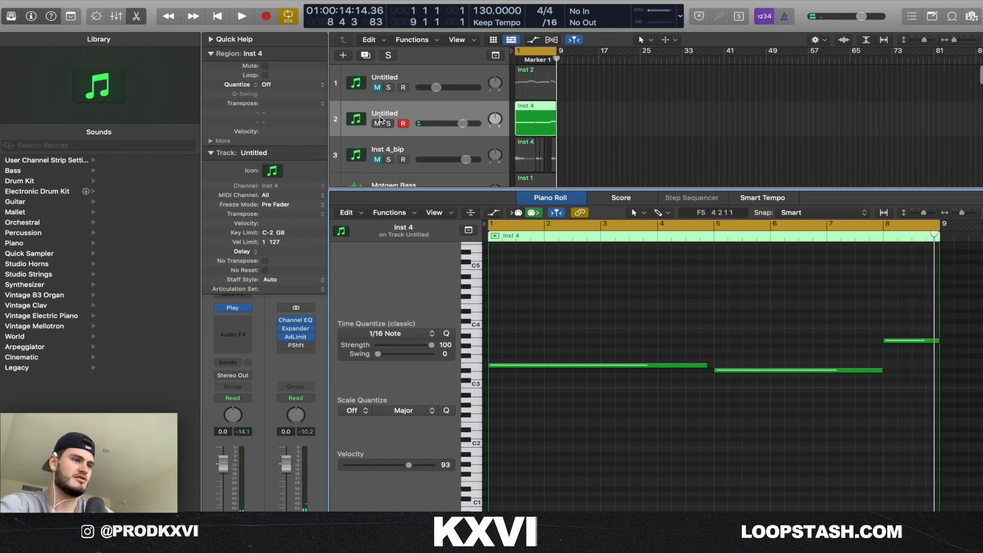
# Mute the Inst 4 region's track and select the untitled track 7 below it.
pyautogui.click(377, 124)
pyautogui.scroll(-2, 856, 75)
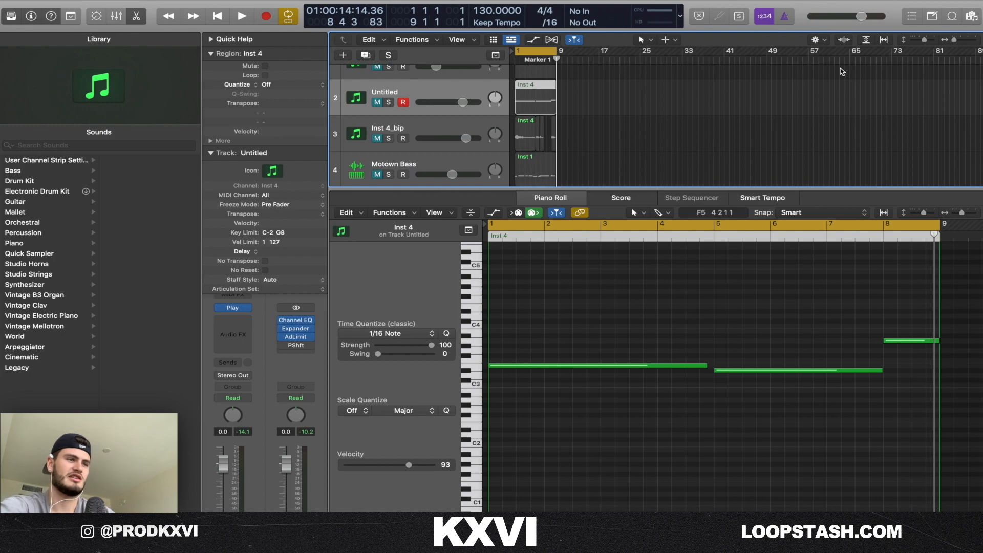
pyautogui.scroll(-4, 669, 102)
pyautogui.click(434, 87)
pyautogui.click(377, 96)
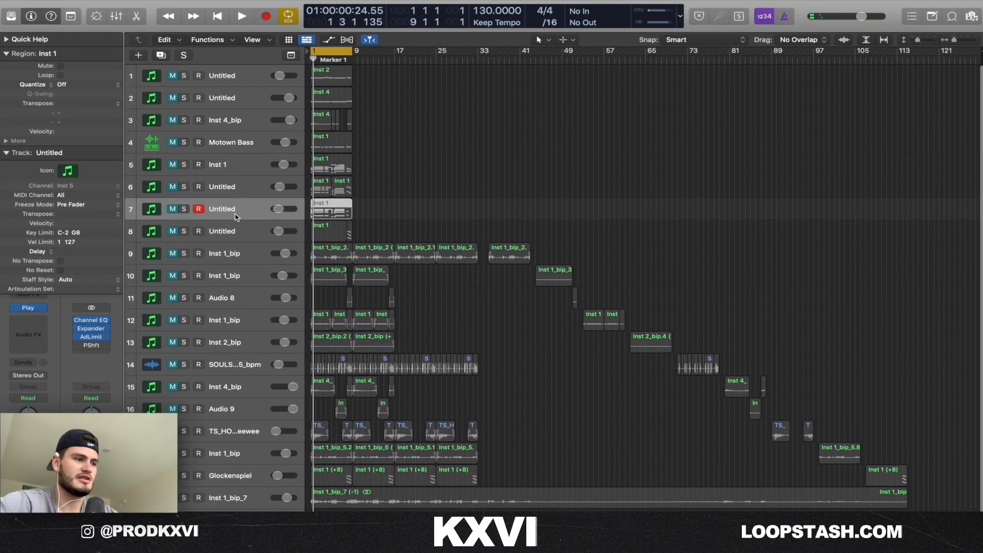
# Open track 7's Inst 1 region in the Piano Roll, select all its notes, and mute the track.
pyautogui.doubleClick(327, 212)
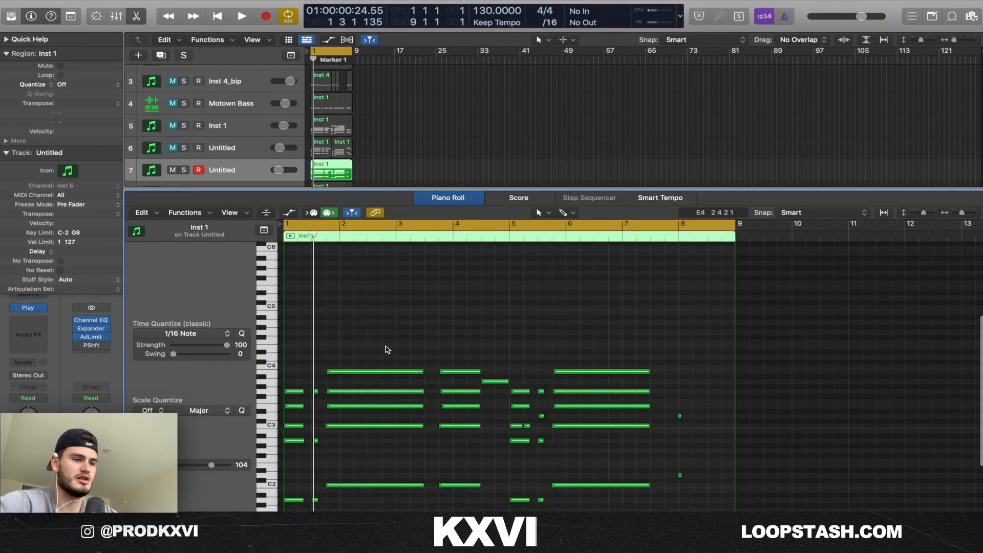
pyautogui.press('super+a')
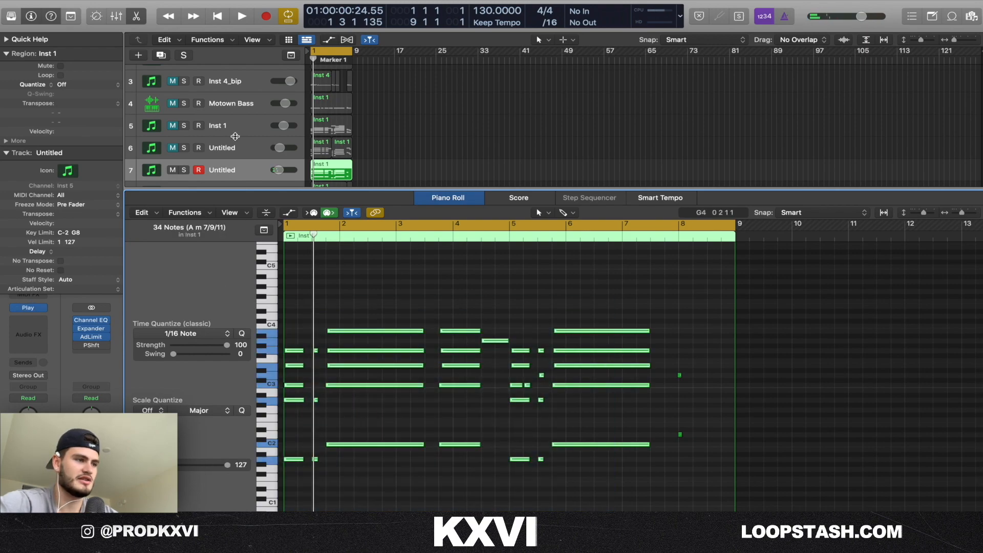
pyautogui.click(174, 134)
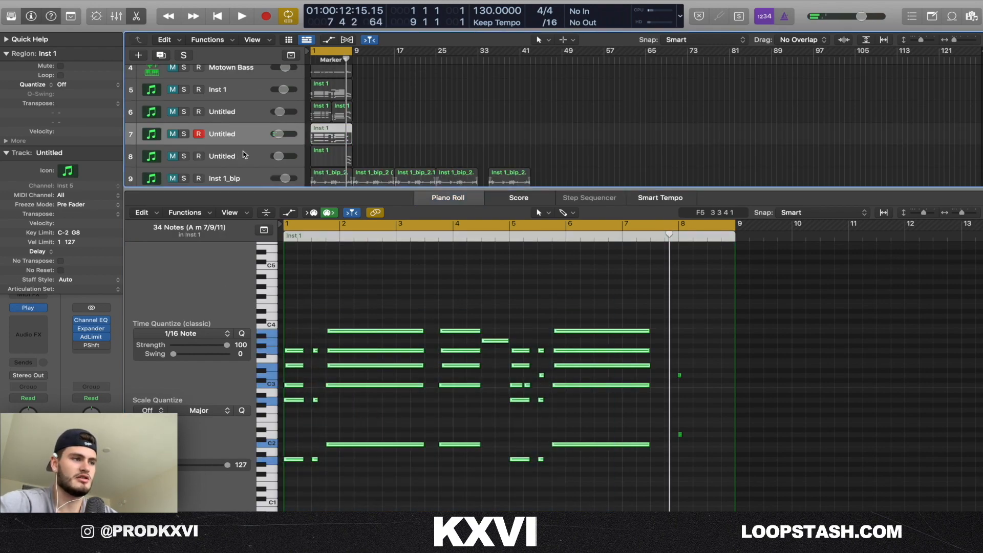
# Select the untitled track 8 and view its instrument and the bar 8 notes of its Inst 1 region.
pyautogui.click(245, 154)
pyautogui.doubleClick(686, 307)
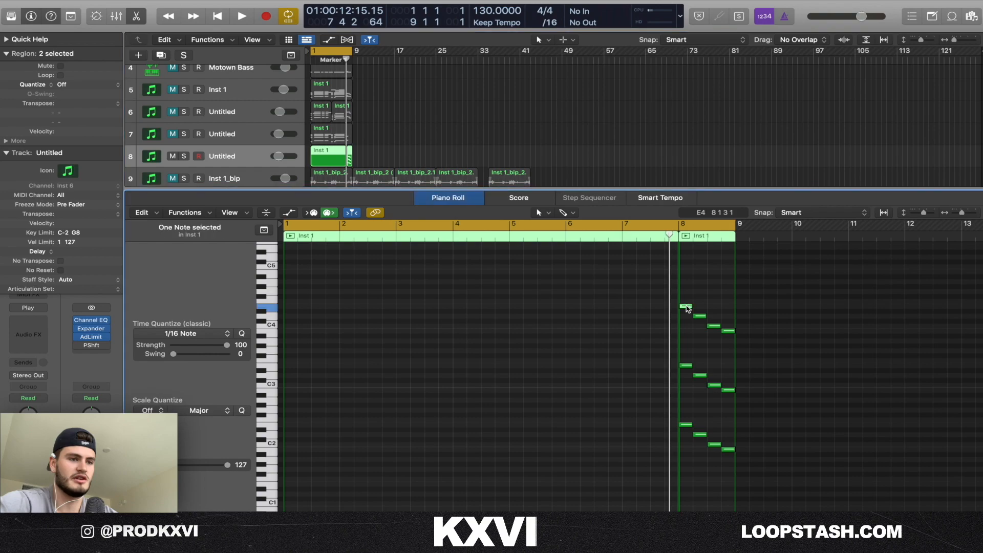
pyautogui.press('super+a')
pyautogui.click(17, 309)
pyautogui.click(258, 137)
# Clear the note selection and play back the descending bar 8 notes on track 8.
pyautogui.press('Down')
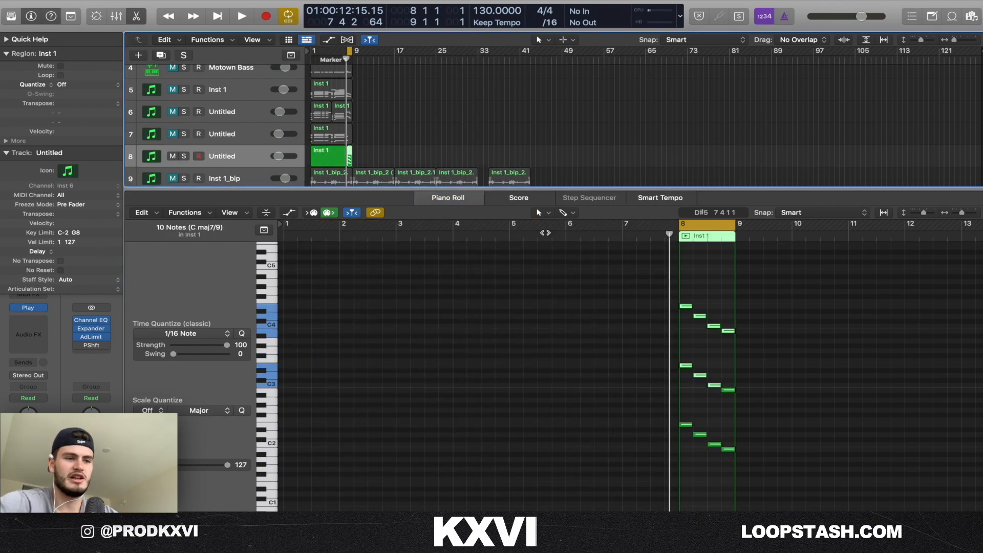
pyautogui.click(706, 351)
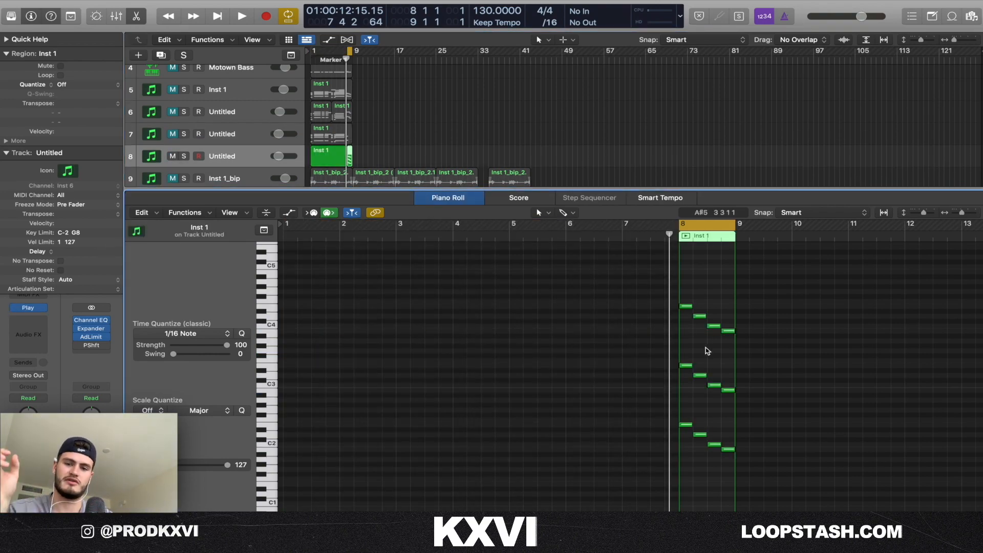
pyautogui.press('space')
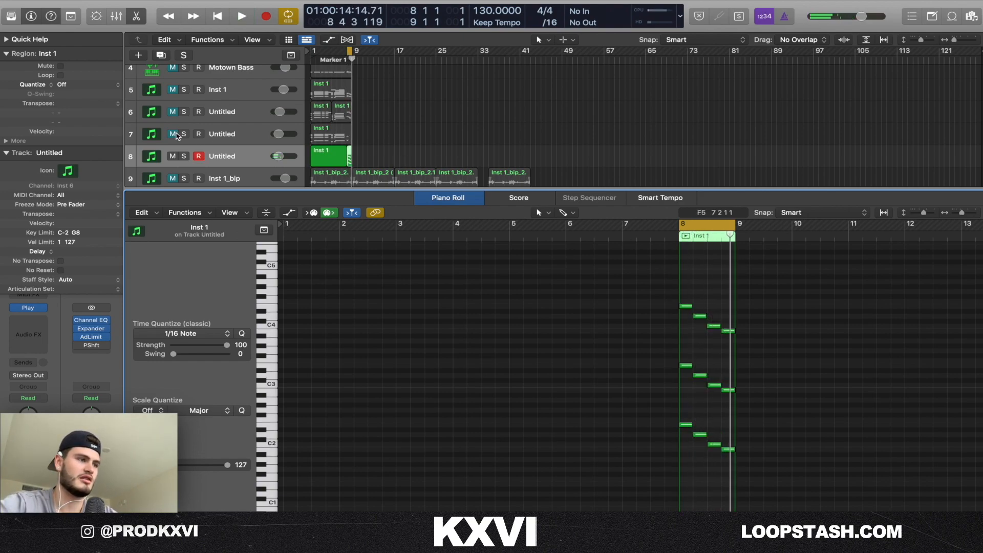
# Play back the Inst 1 regions of tracks 7 and 8 together with their notes shown in the Piano Roll.
pyautogui.scroll(-2, 176, 154)
pyautogui.click(247, 106)
pyautogui.press('space')
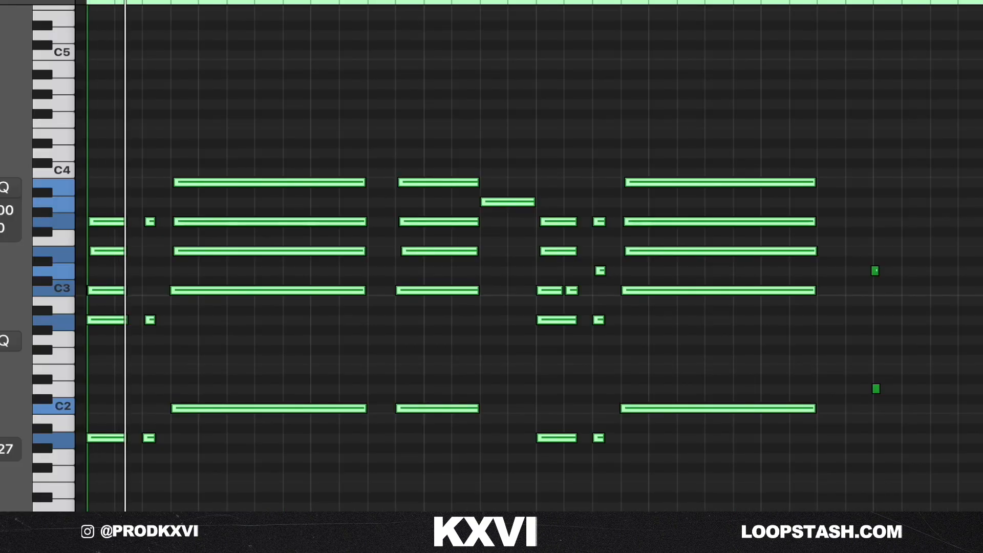
pyautogui.press('Down')
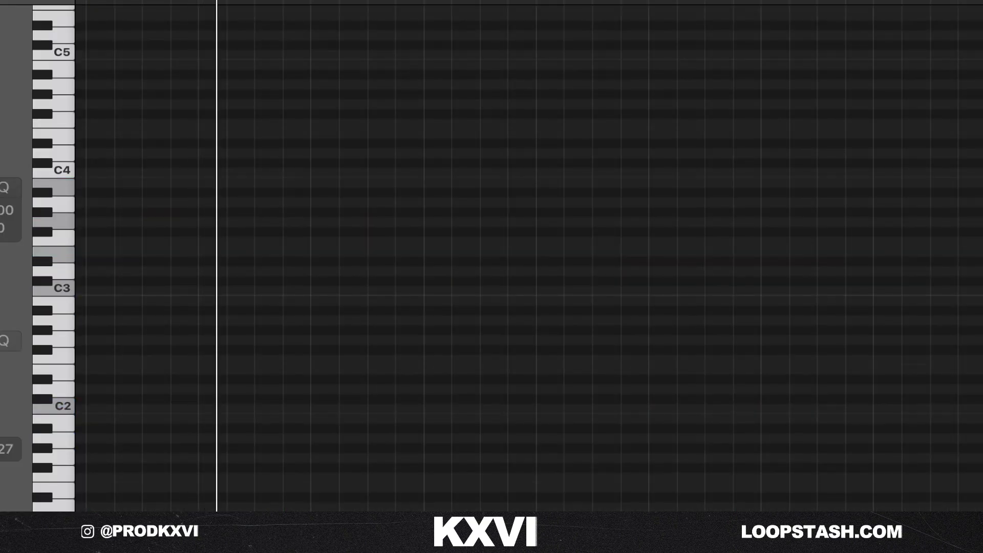
pyautogui.press('Up')
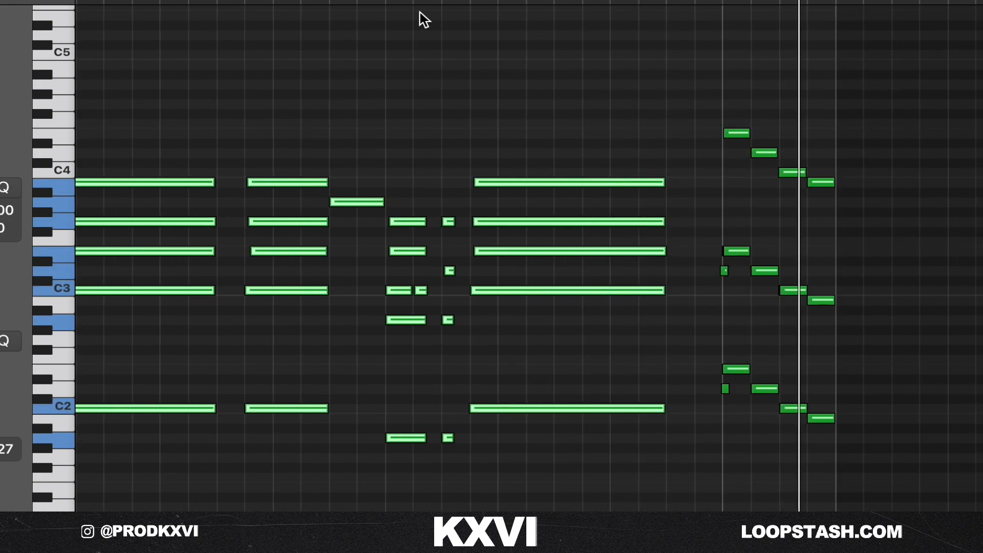
pyautogui.press('space')
# Mute the untitled tracks 7 and 8.
pyautogui.click(172, 103)
pyautogui.click(173, 124)
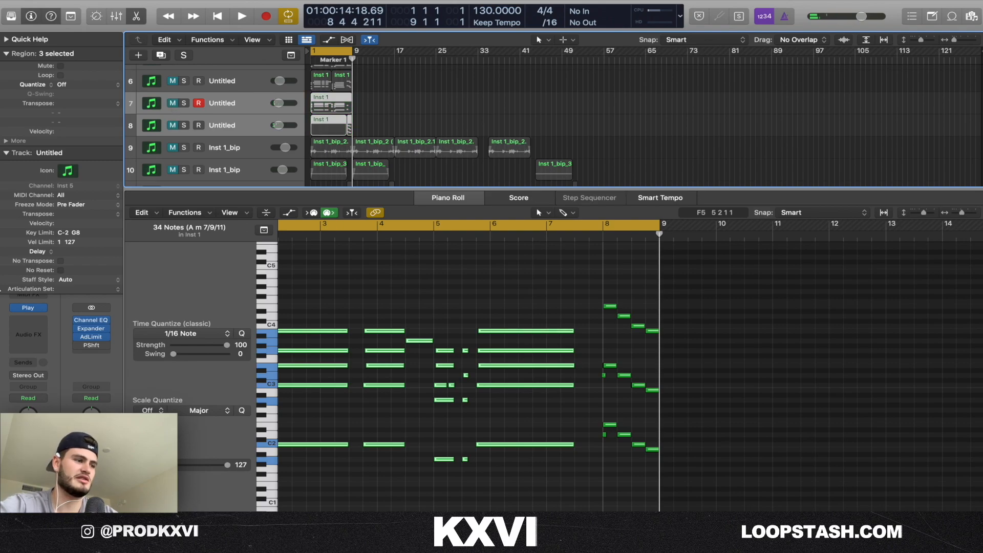
pyautogui.click(231, 112)
pyautogui.click(227, 124)
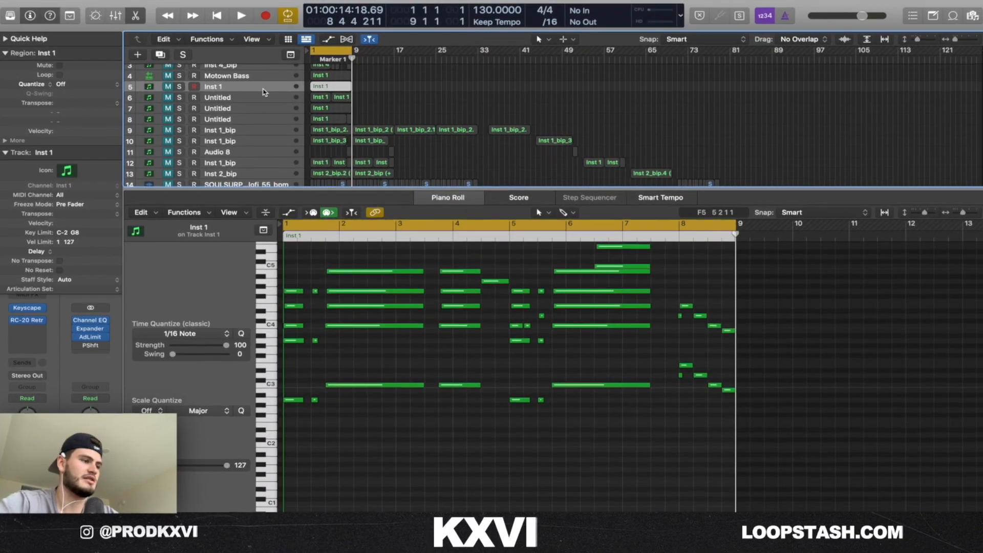
# Unmute and solo the Motown Bass track.
pyautogui.scroll(1, 215, 123)
pyautogui.click(166, 102)
pyautogui.click(180, 102)
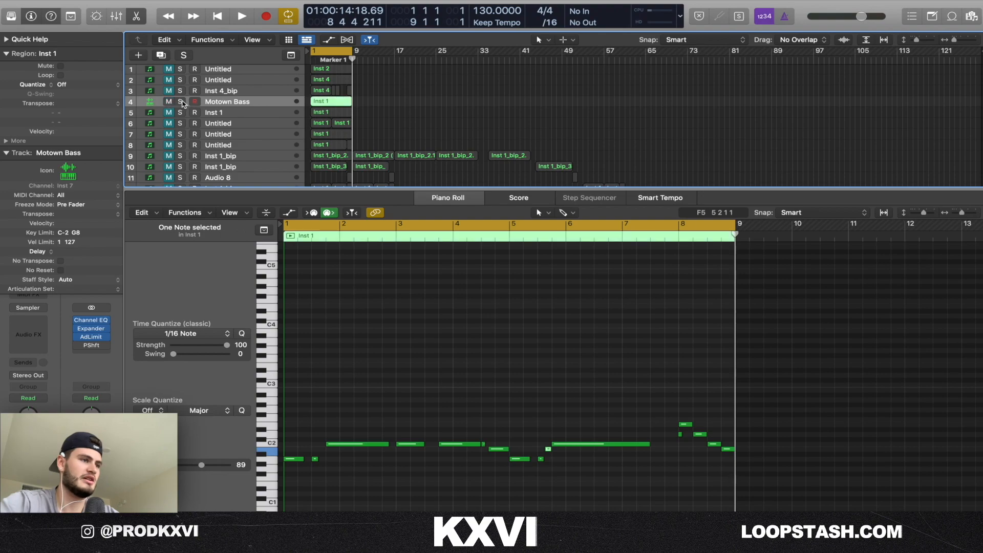
# Play back the Motown Bass line and examine its short passing notes in the Piano Roll.
pyautogui.press('space')
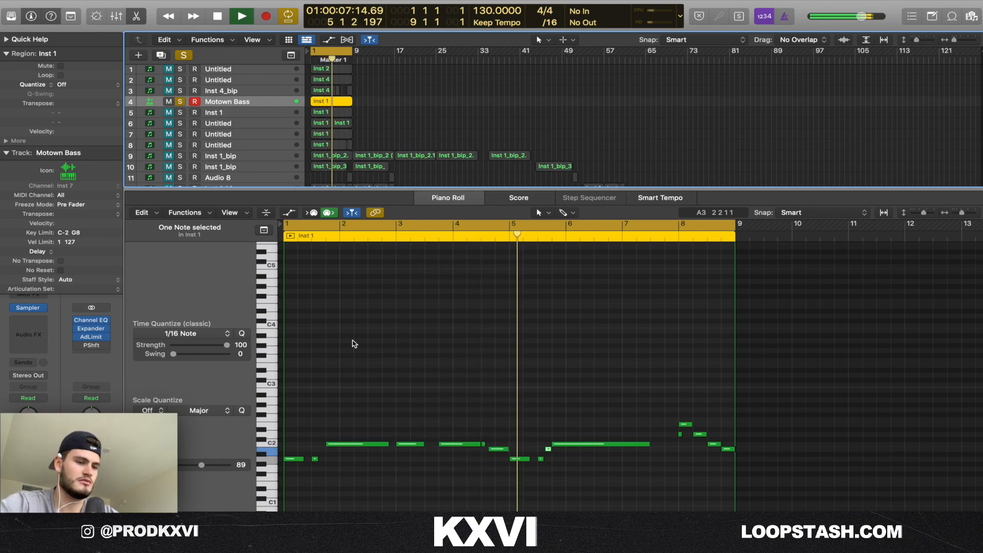
pyautogui.click(354, 343)
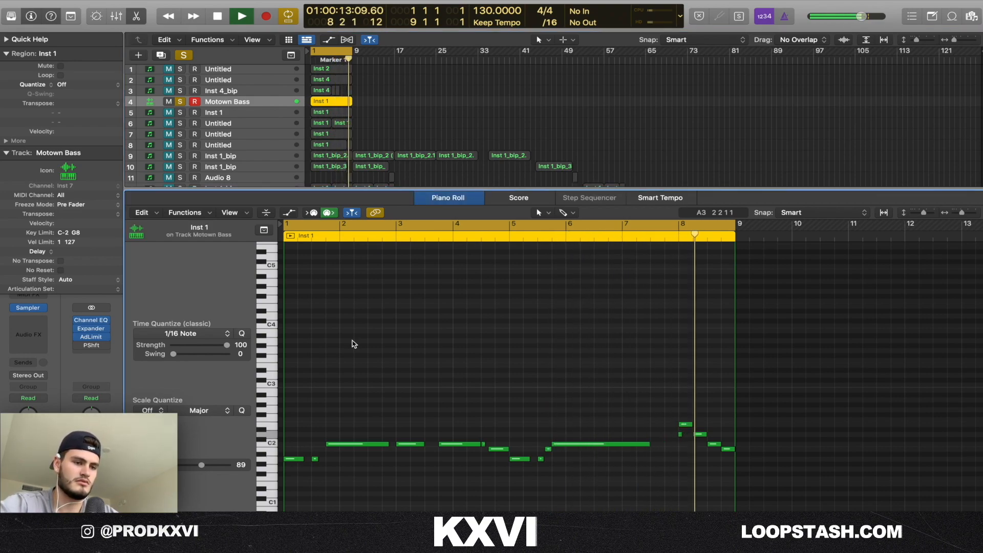
pyautogui.press('space')
pyautogui.scroll(-3, 352, 345)
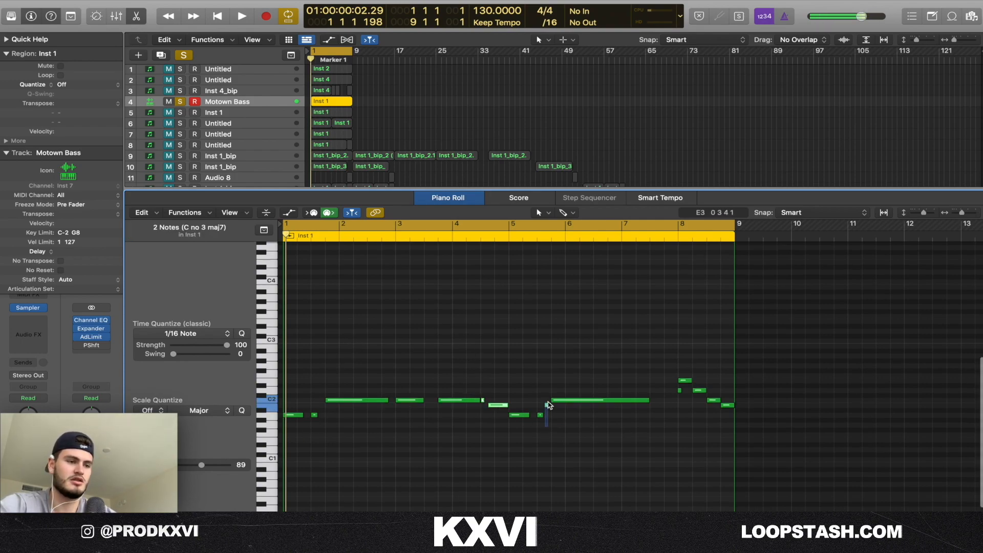
pyautogui.scroll(-3, 497, 355)
pyautogui.scroll(2, 497, 354)
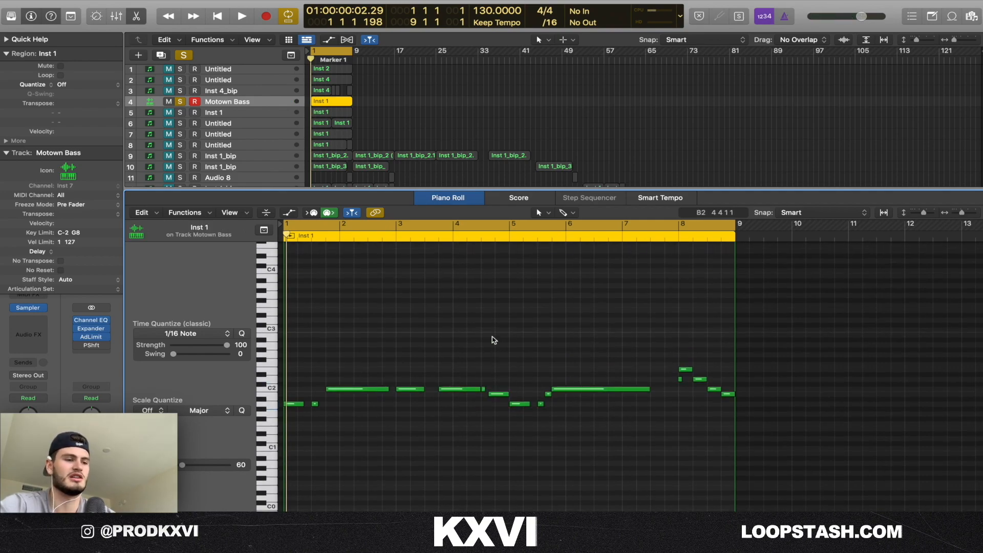
pyautogui.scroll(2, 493, 340)
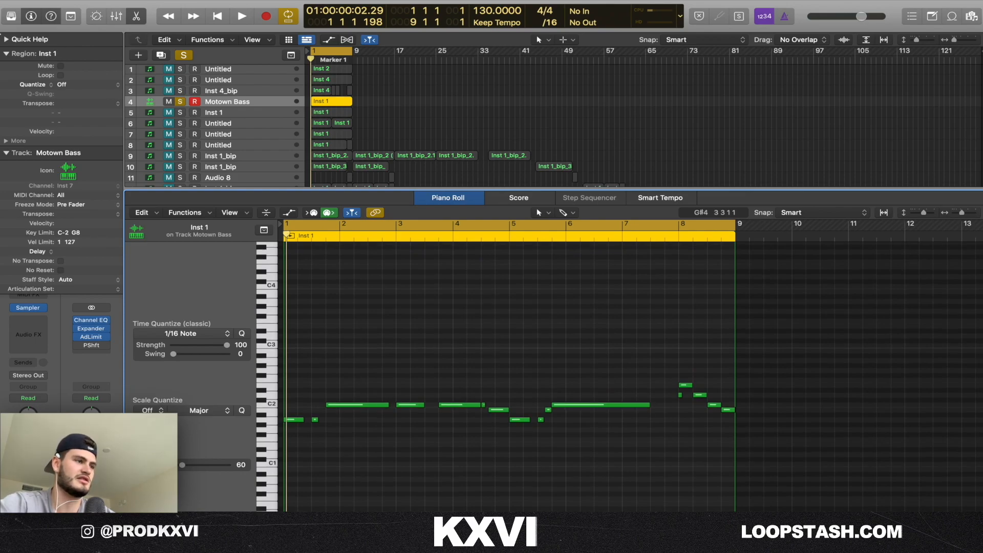
# Open the sound Library and search the bass sounds for "MO".
pyautogui.click(11, 18)
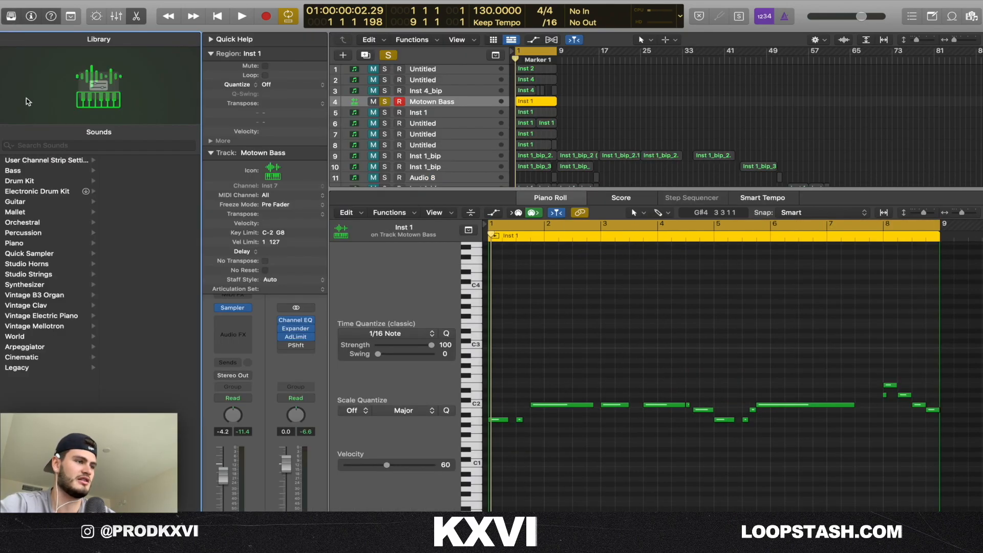
pyautogui.click(32, 173)
pyautogui.click(128, 145)
pyautogui.write('MO')
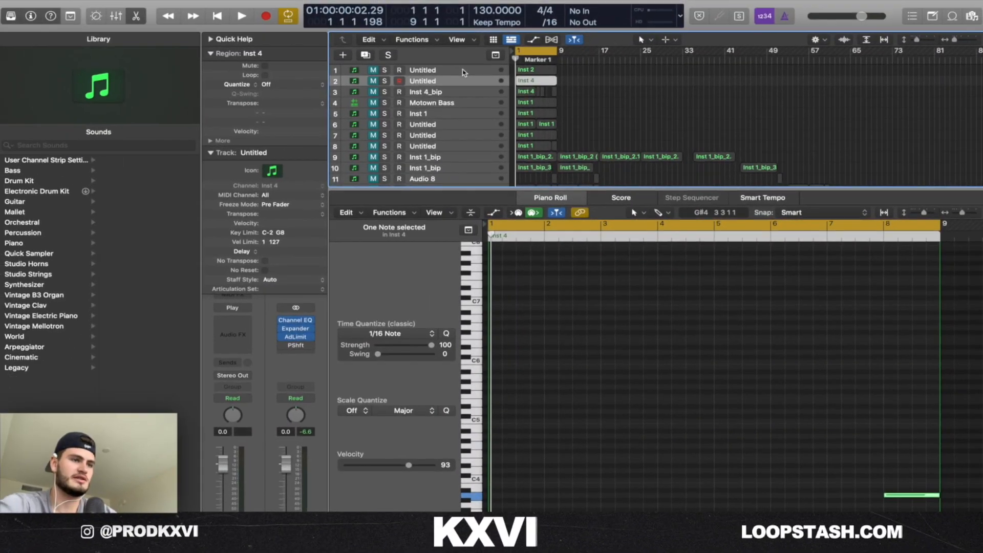
# Select the untitled track 1 and play back its Inst 2 region, viewing the melody notes in the Piano Roll.
pyautogui.click(464, 72)
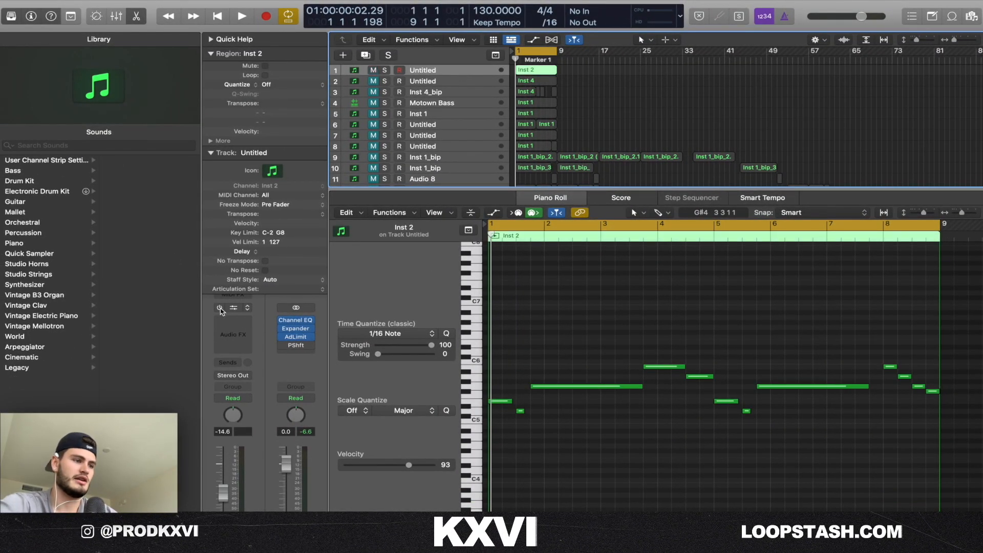
pyautogui.press('space')
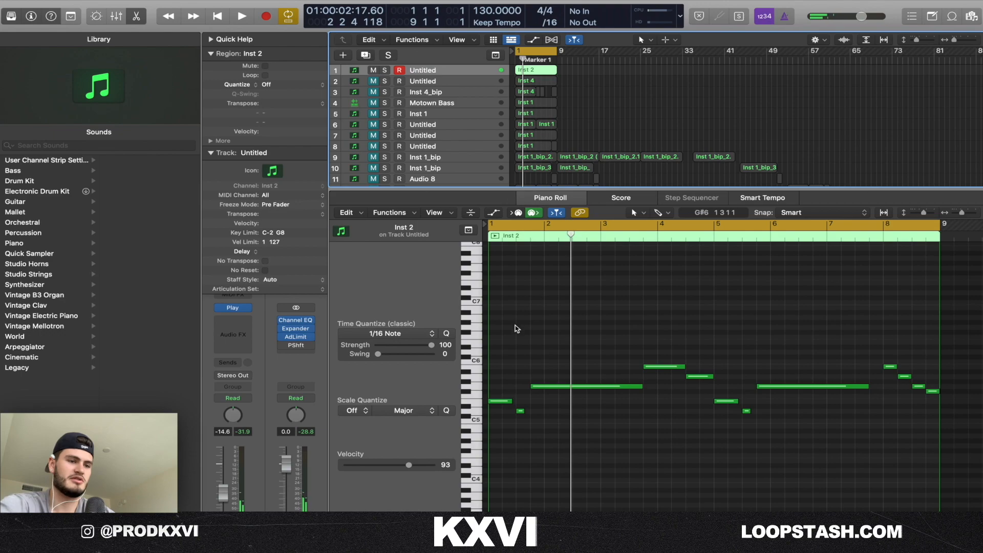
pyautogui.scroll(-3, 516, 329)
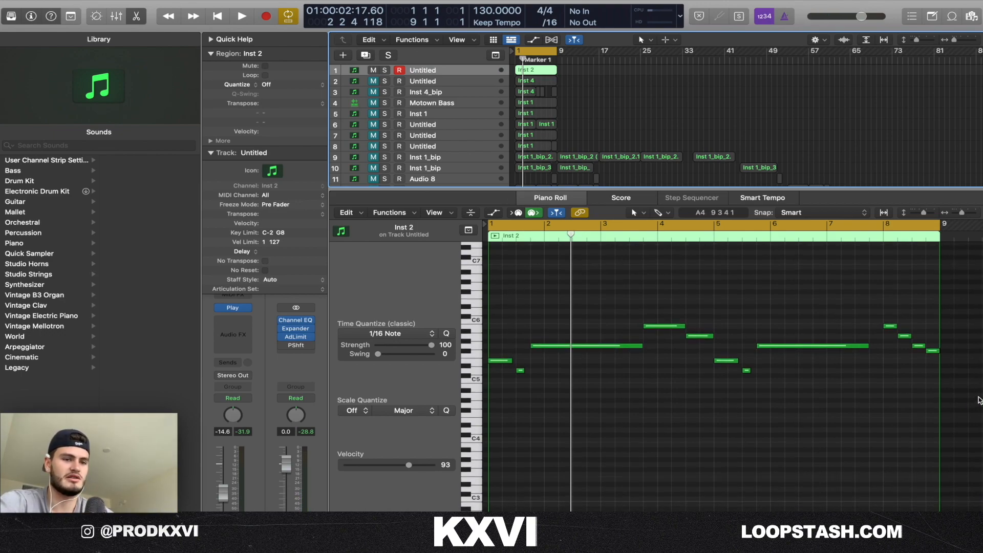
# Audition individual notes of the Inst 2 region in the Piano Roll, finishing with track 1.
pyautogui.click(890, 326)
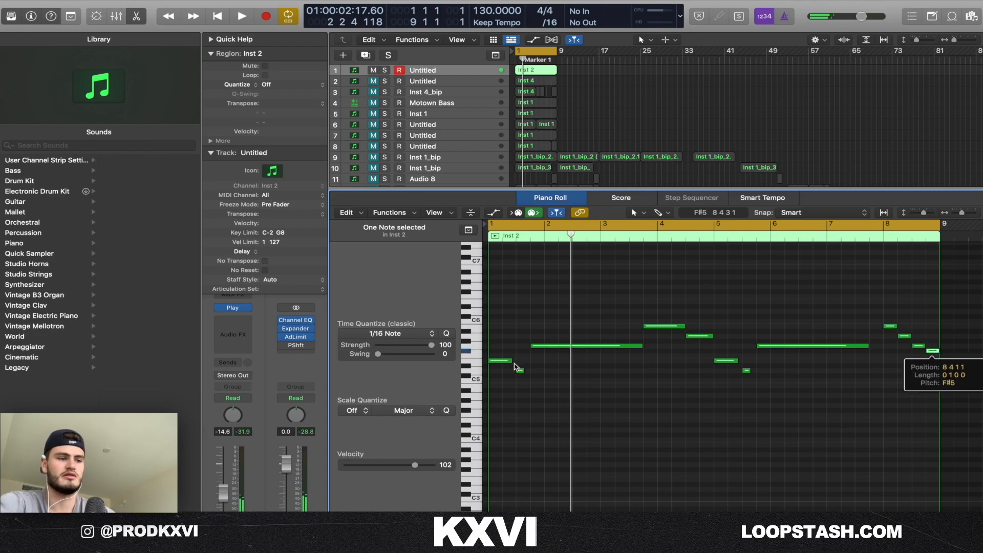
pyautogui.click(506, 361)
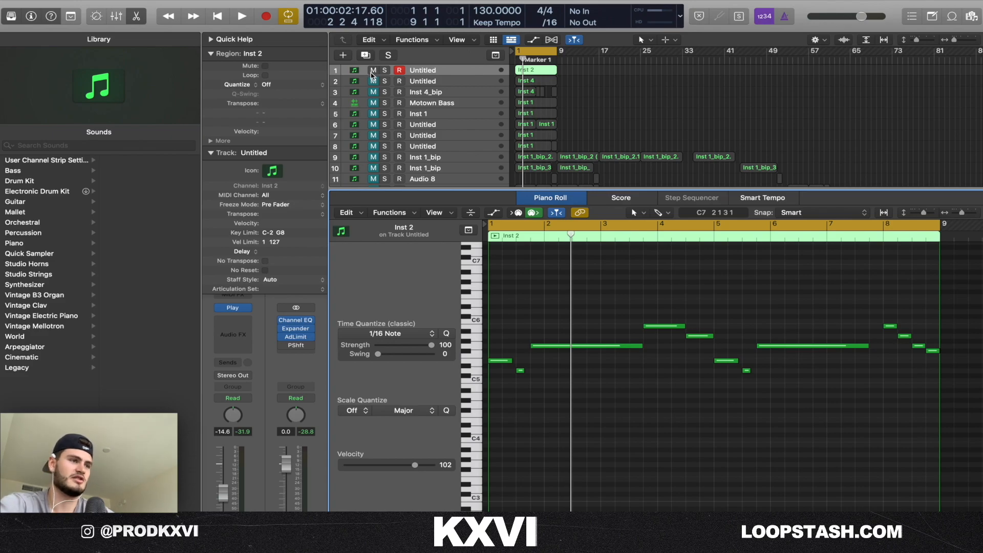
pyautogui.click(136, 17)
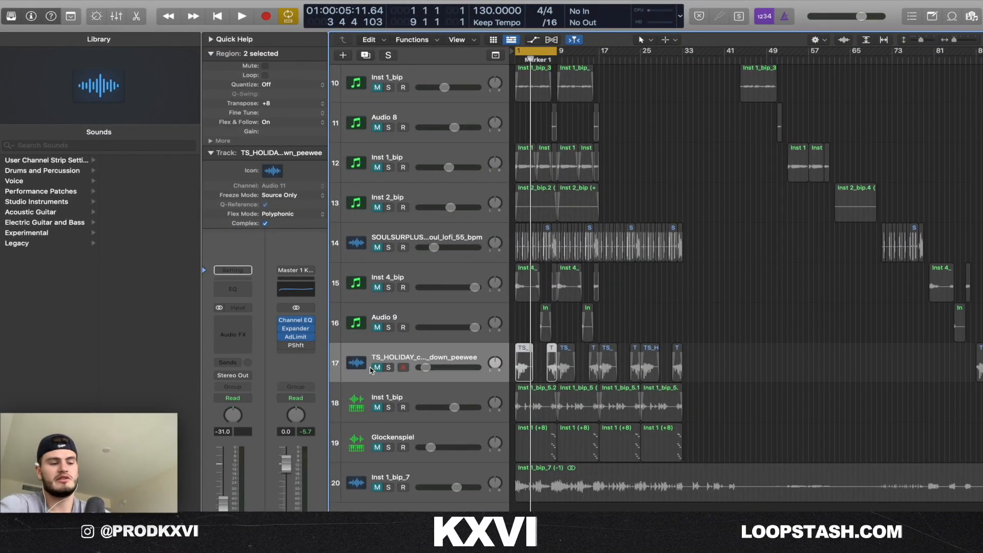
# Unmute the TS_HOLIDAY chime track and play back its regions in the first eight bars.
pyautogui.click(377, 365)
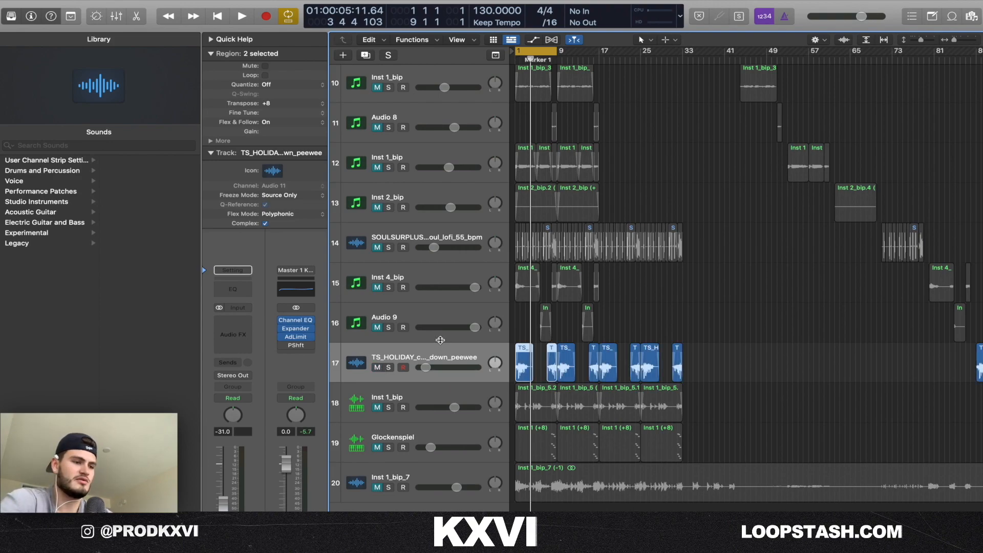
pyautogui.scroll(1, 550, 337)
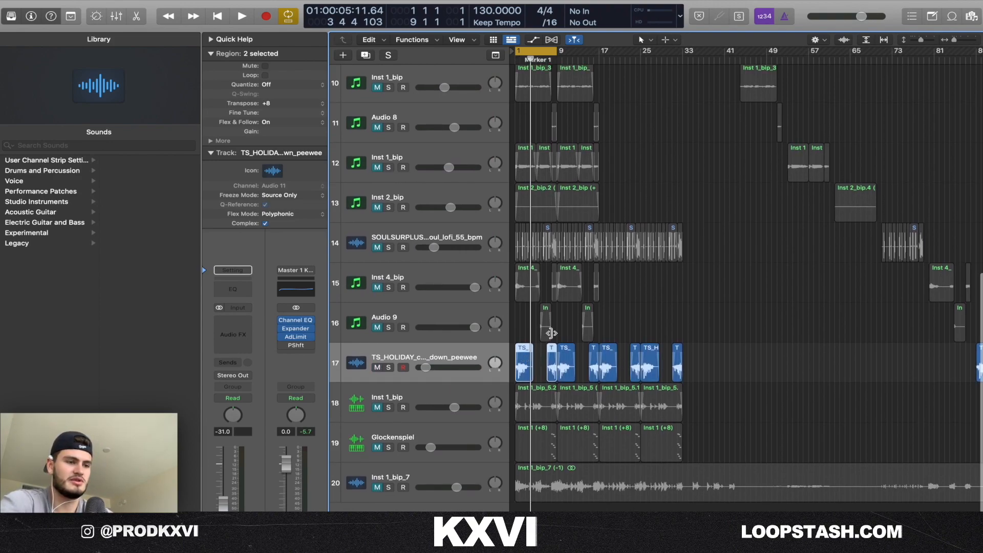
pyautogui.press('space')
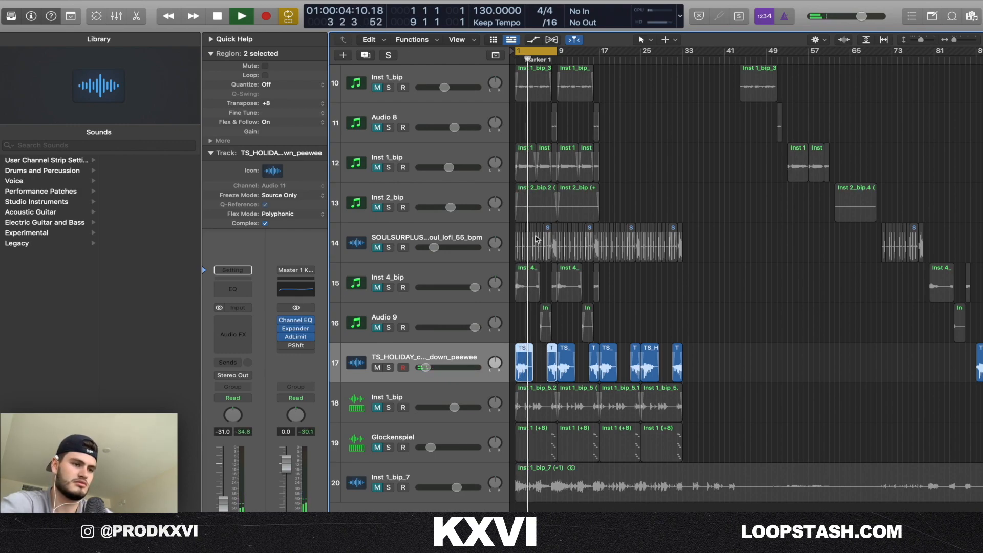
pyautogui.click(547, 58)
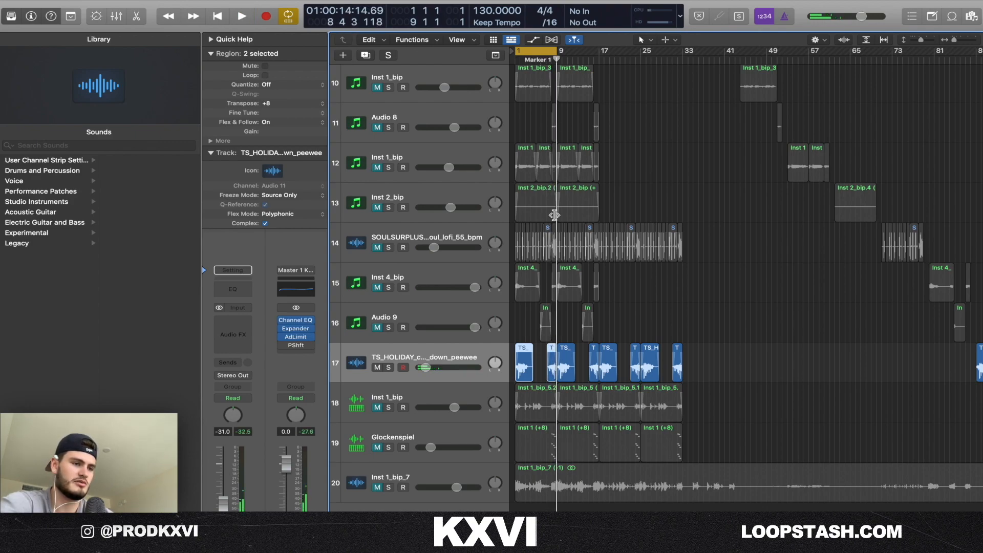
# Unmute and solo the Glockenspiel track and view its first Inst 1 region's notes in the Piano Roll.
pyautogui.click(392, 448)
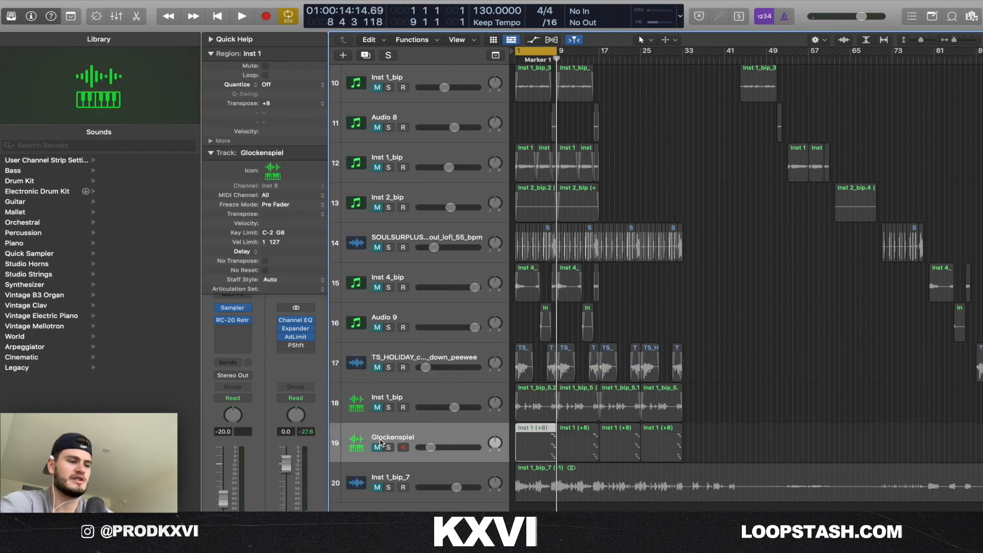
pyautogui.click(389, 448)
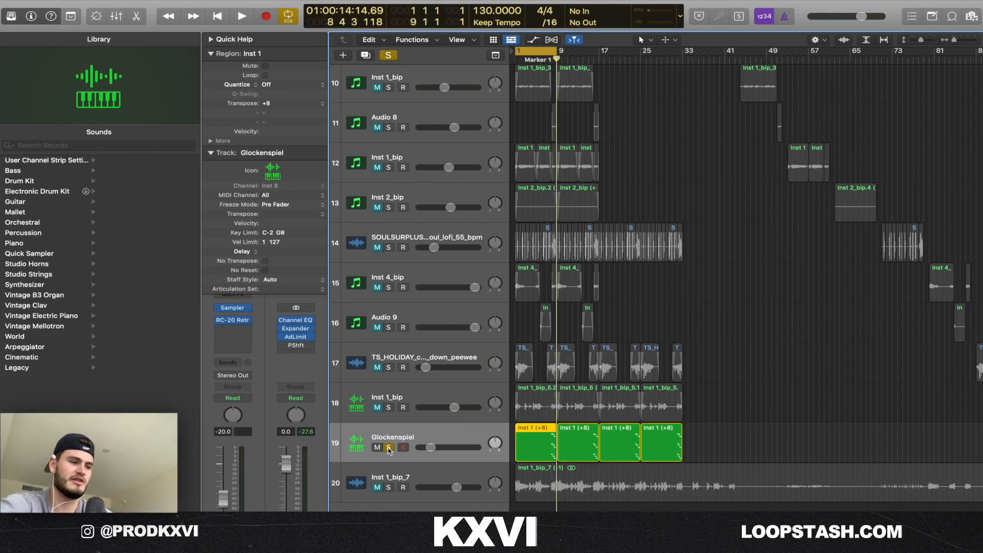
pyautogui.doubleClick(539, 442)
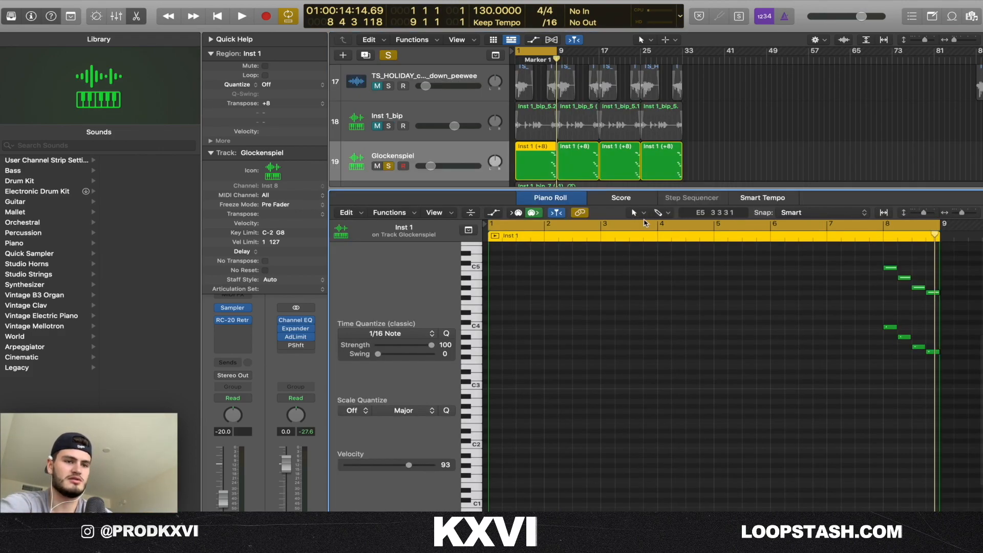
pyautogui.hscroll(5, 724, 296)
pyautogui.scroll(3, 725, 296)
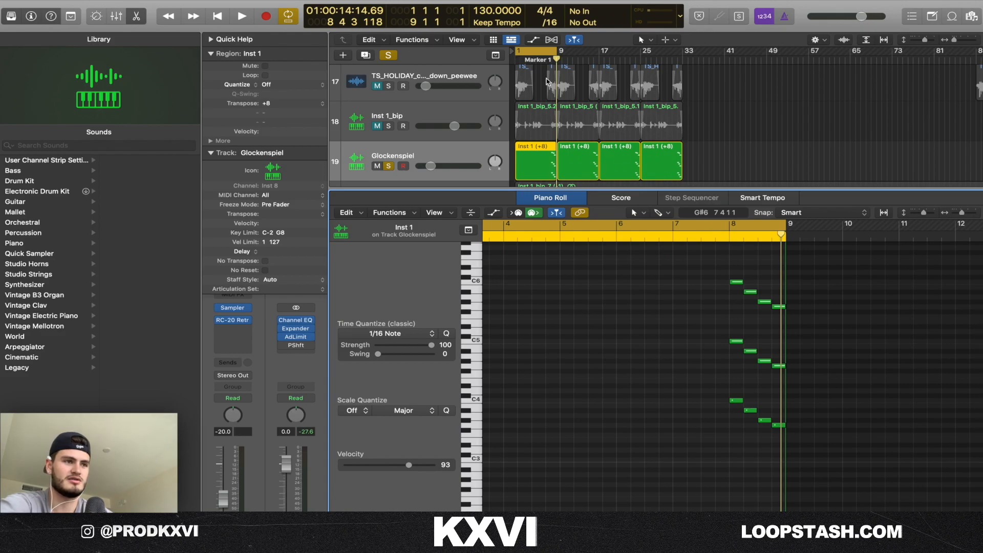
# Play back the descending Glockenspiel notes at bar 8.
pyautogui.click(549, 55)
pyautogui.click(550, 60)
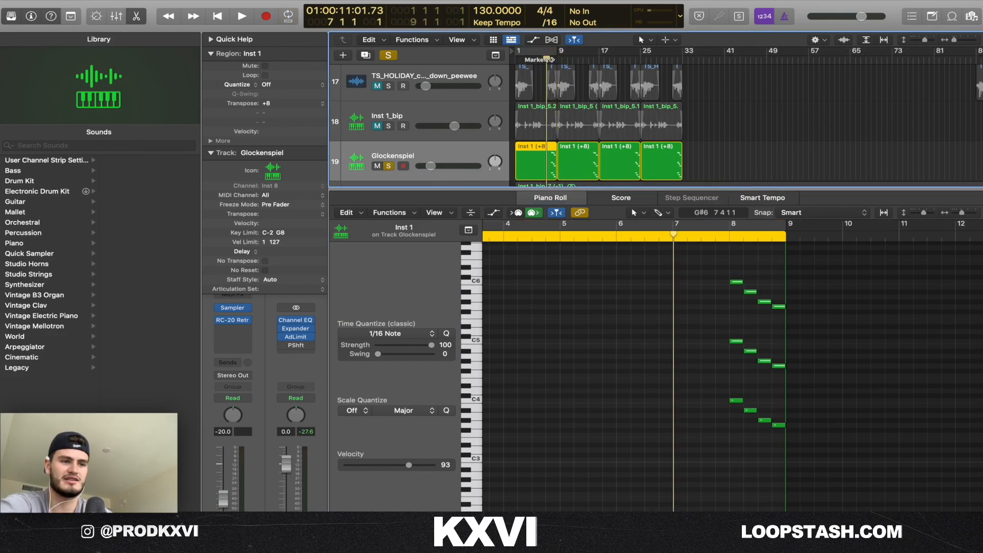
pyautogui.click(486, 206)
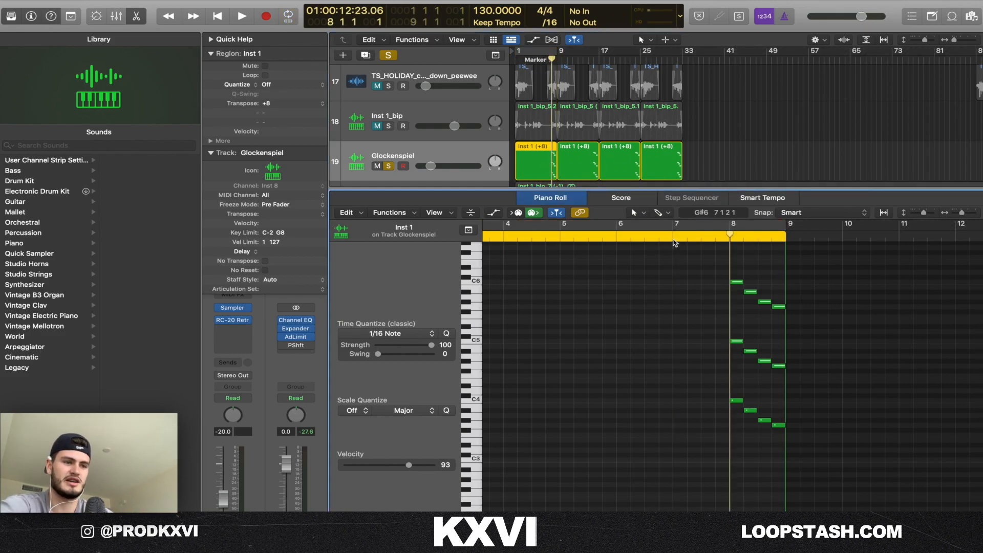
pyautogui.press('space')
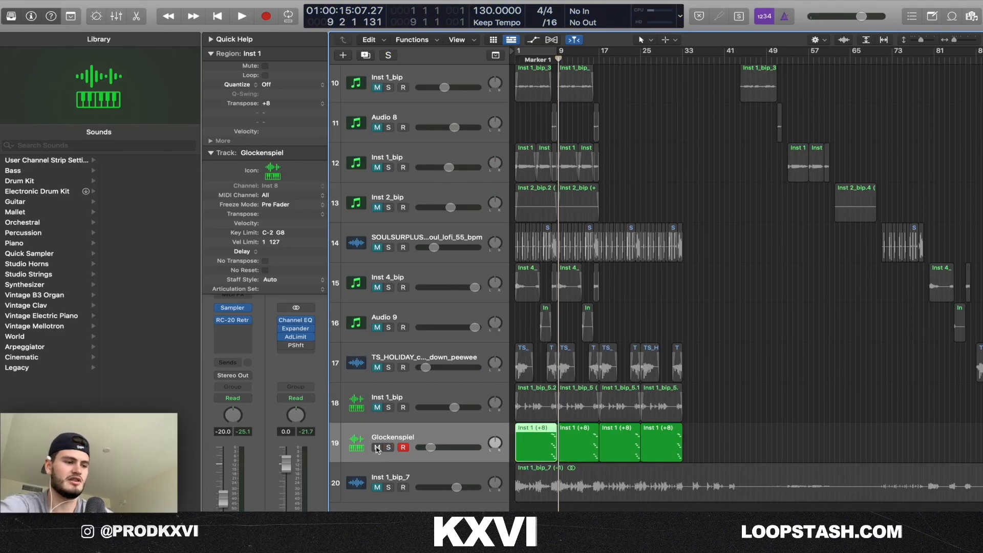
# Unmute and solo the SOULSURPLUS lofi drum loop on track 14.
pyautogui.scroll(2, 734, 387)
pyautogui.scroll(1, 734, 387)
pyautogui.moveTo(951, 31)
pyautogui.moveTo(921, 40); pyautogui.dragTo(953, 40)
pyautogui.click(362, 373)
pyautogui.click(379, 370)
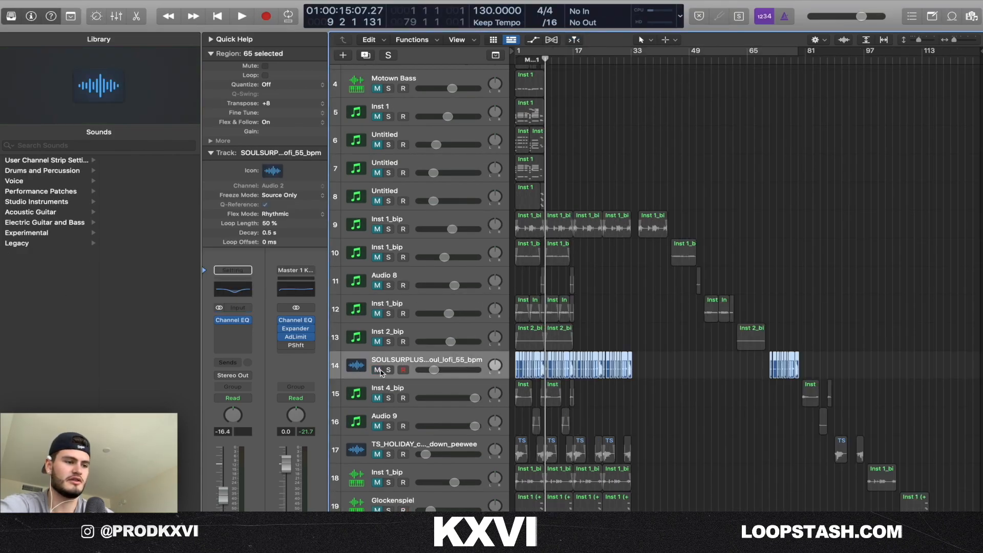
pyautogui.click(388, 369)
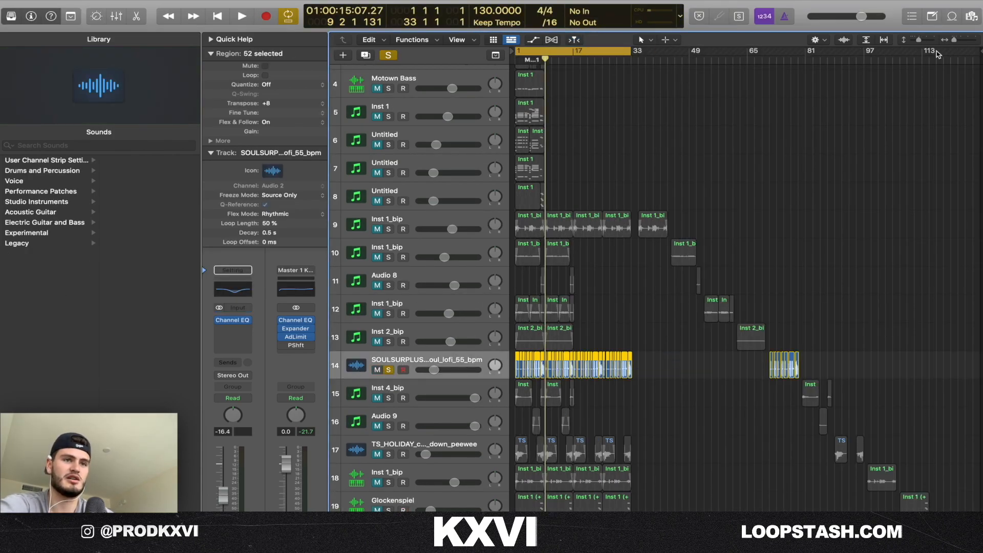
# Play back the chopped drum loop and its closing fill at bar 32.
pyautogui.moveTo(955, 41); pyautogui.dragTo(960, 41)
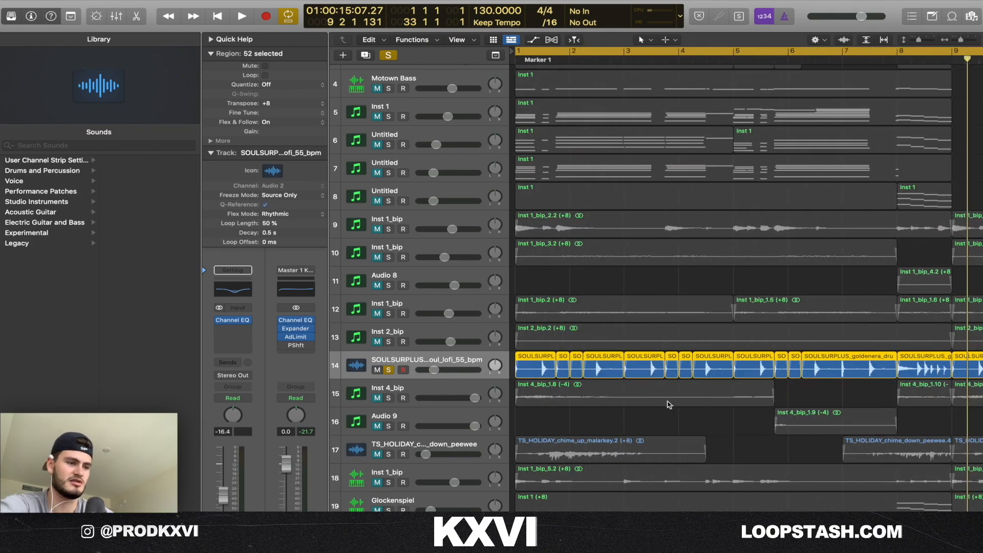
pyautogui.press('space')
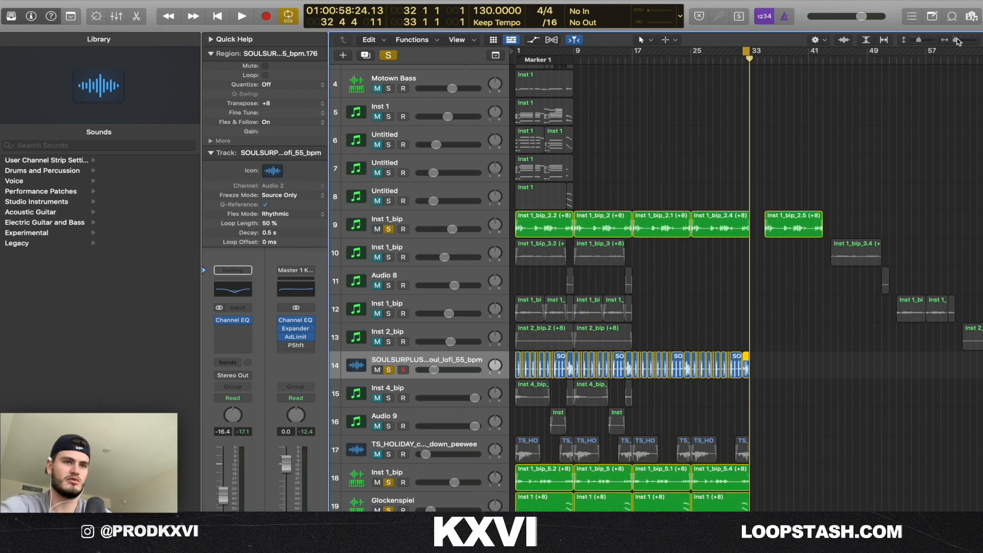
pyautogui.moveTo(955, 39); pyautogui.dragTo(963, 38)
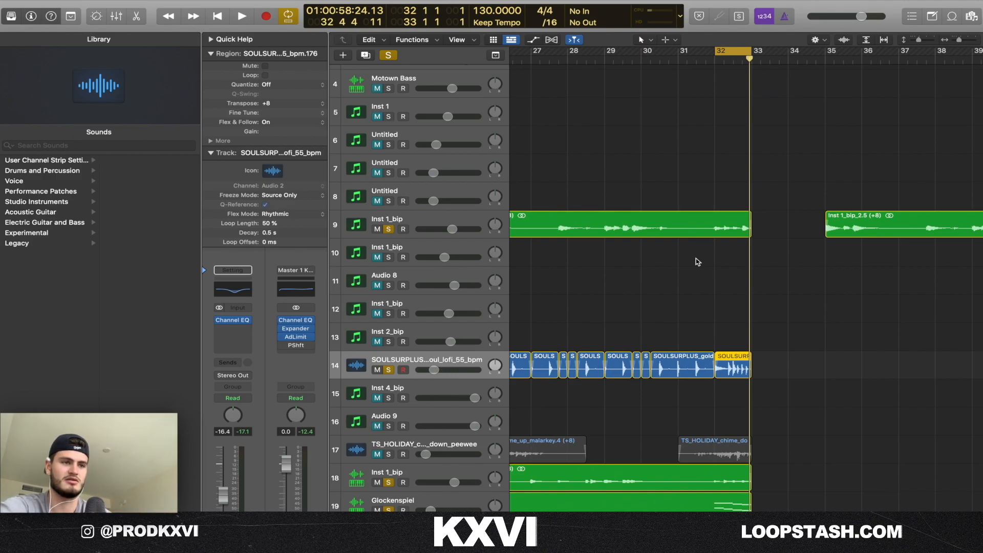
pyautogui.press('space')
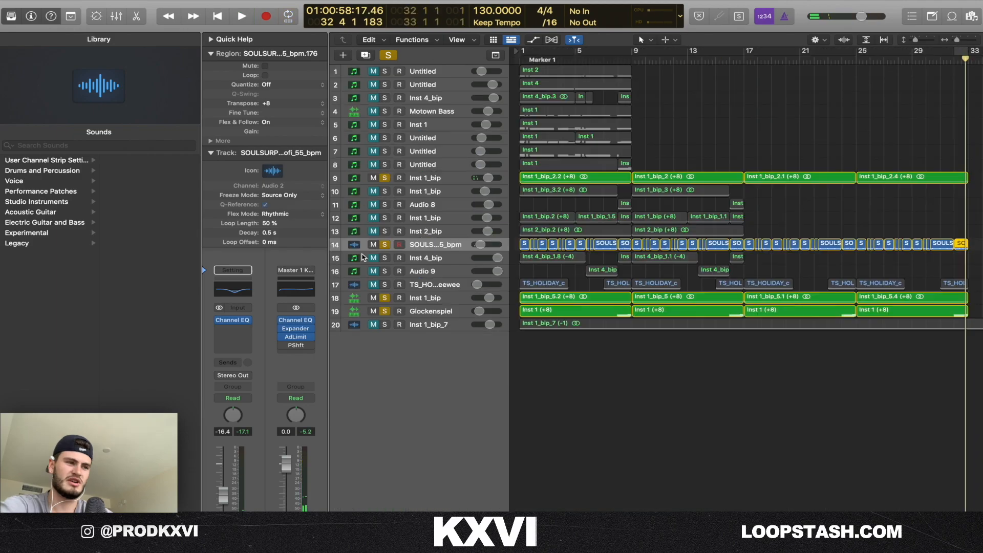
# Clear all solos, solo the SOULSURPLUS drum track again and cycle its regions from bar 17 to 33.
pyautogui.click(389, 53)
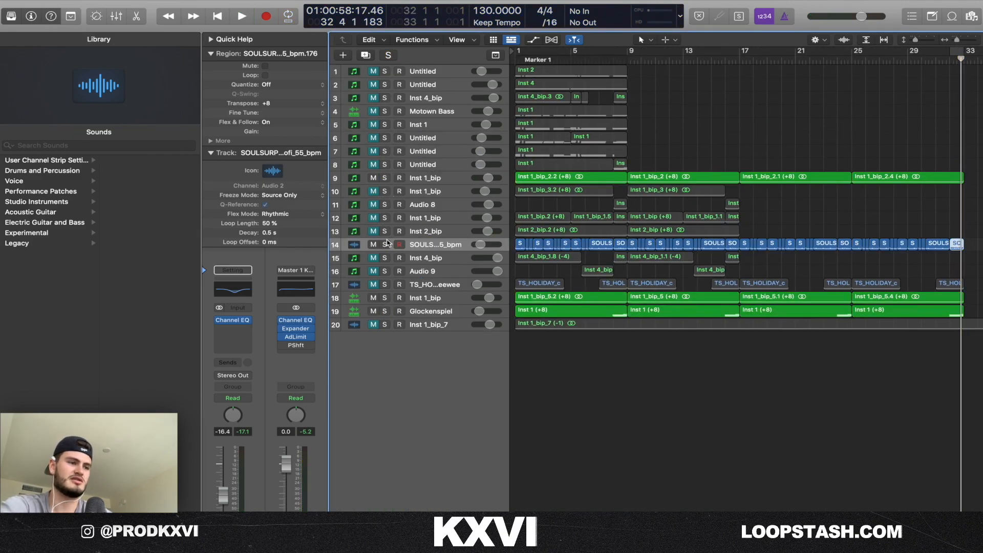
pyautogui.click(384, 244)
pyautogui.click(447, 244)
pyautogui.hscroll(3, 865, 234)
pyautogui.moveTo(906, 241); pyautogui.dragTo(658, 236)
pyautogui.click(694, 55)
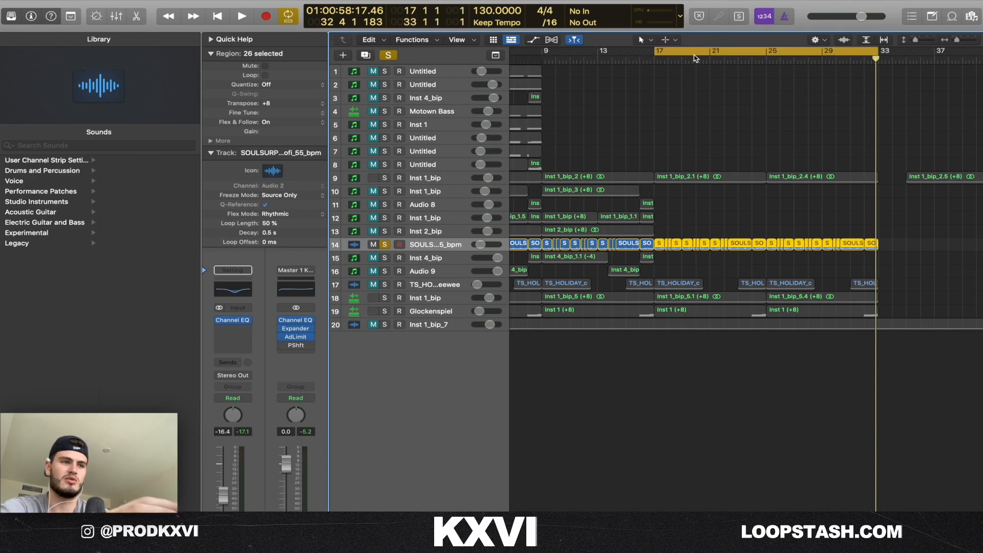
# Play back the drum slices from bar 17 together with the soloed Inst 1_bip layer on track 9.
pyautogui.moveTo(914, 41); pyautogui.dragTo(923, 41)
pyautogui.moveTo(957, 40); pyautogui.dragTo(960, 41)
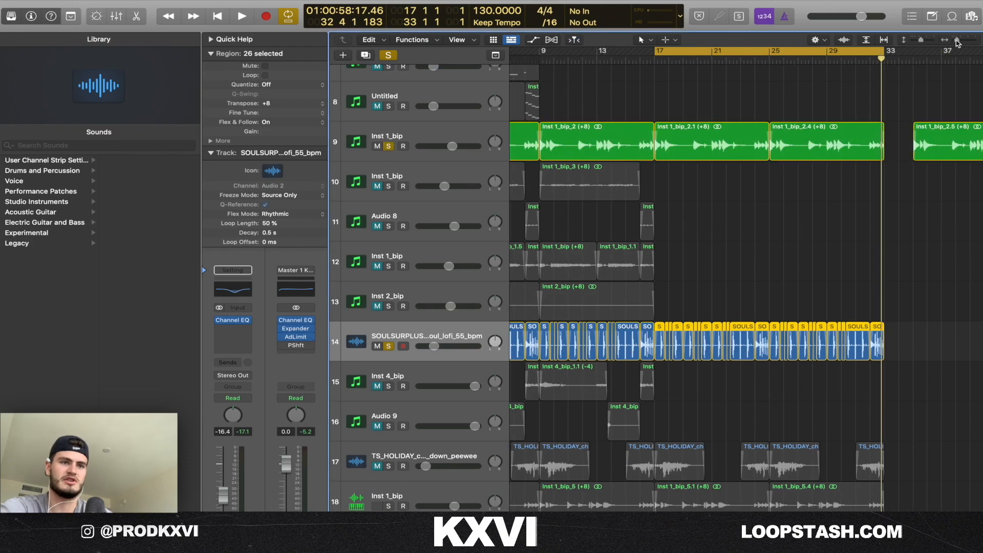
pyautogui.hscroll(5, 801, 168)
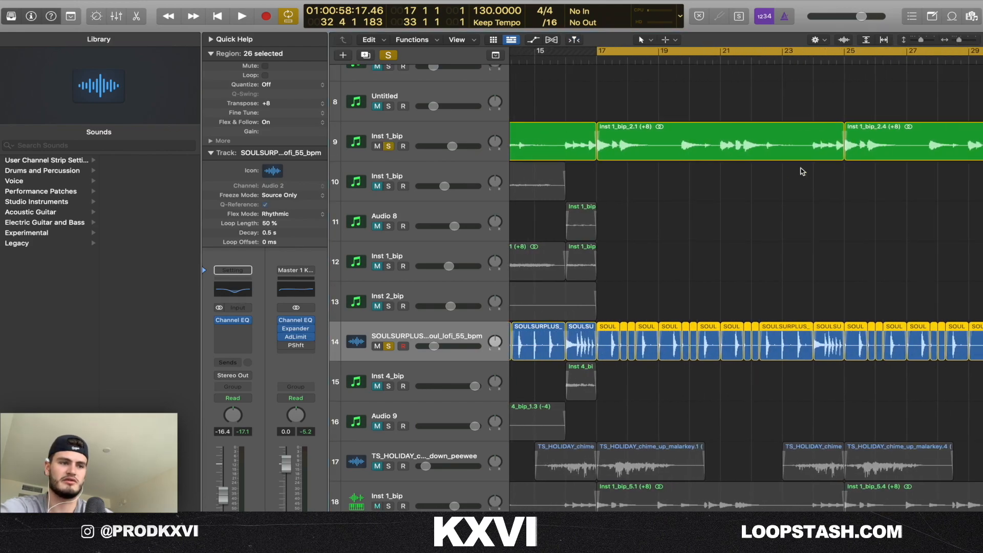
pyautogui.press('space')
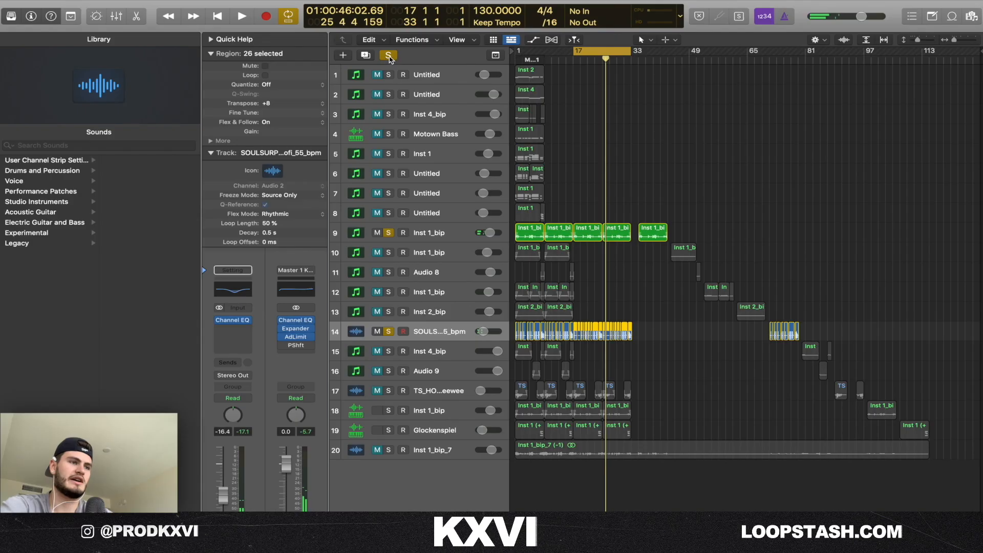
# Select all regions on tracks 9 to 17 and unmute those tracks together.
pyautogui.moveTo(377, 234); pyautogui.dragTo(377, 413)
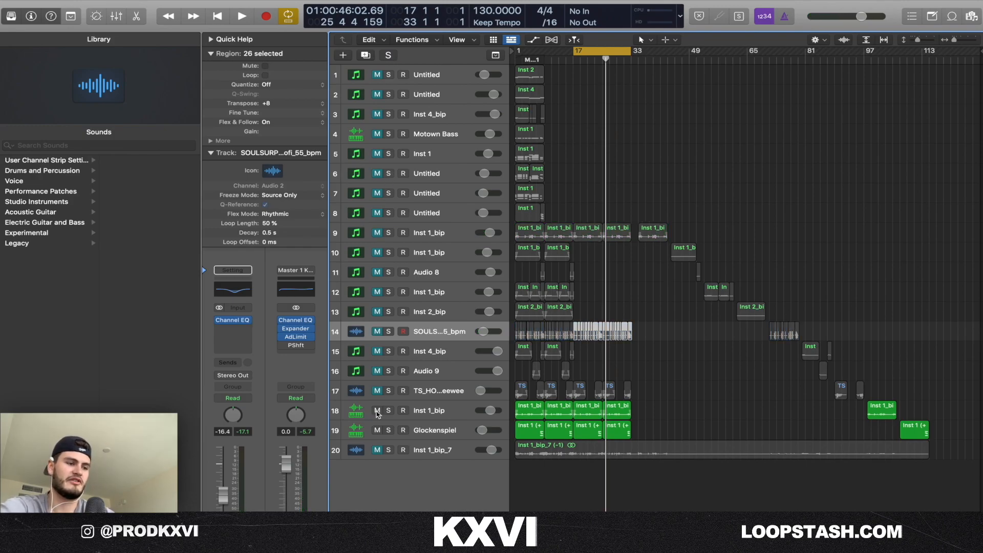
pyautogui.moveTo(882, 398); pyautogui.dragTo(516, 244)
pyautogui.click(378, 233)
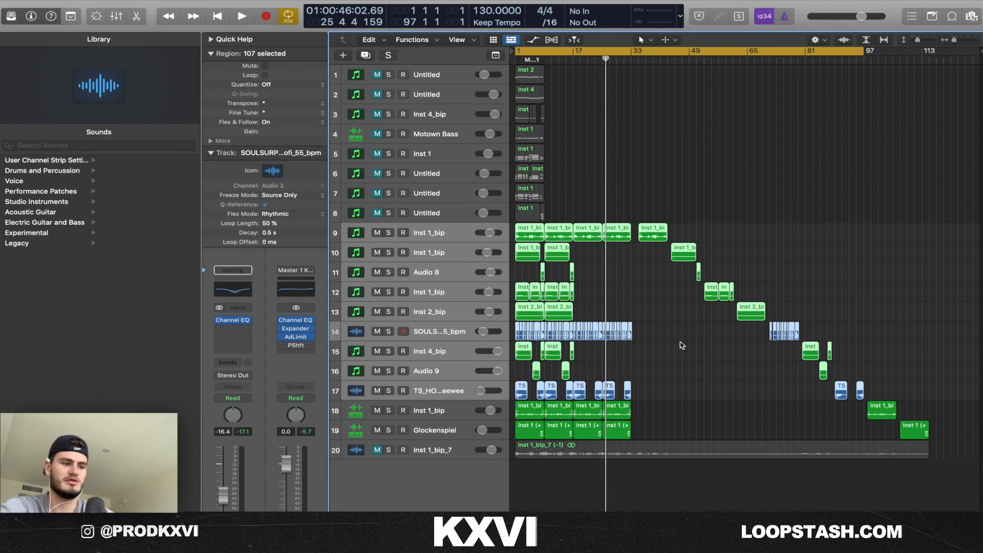
# View the channel strips in the Mixer and play back all the unmuted layers on tracks 9 to 19 together.
pyautogui.press('x')
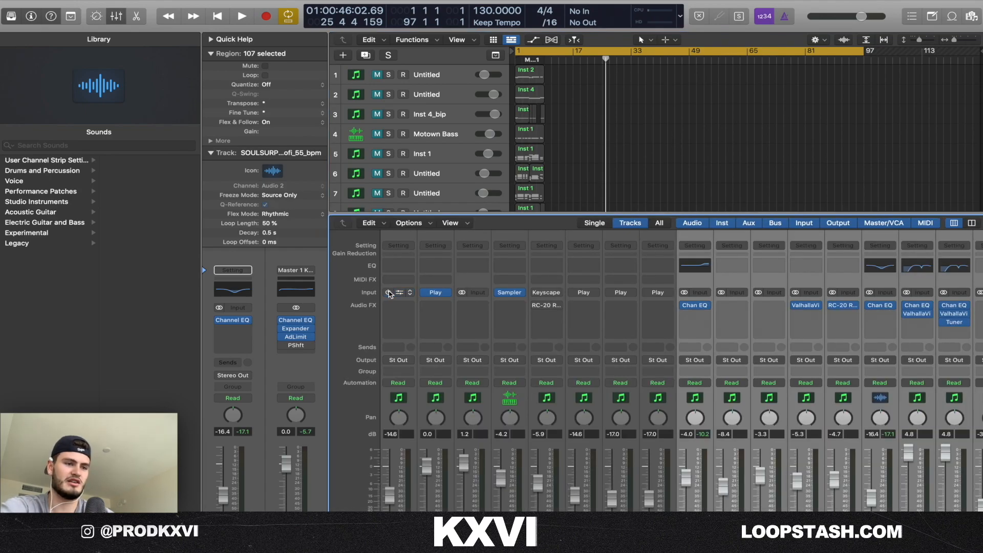
pyautogui.press('x')
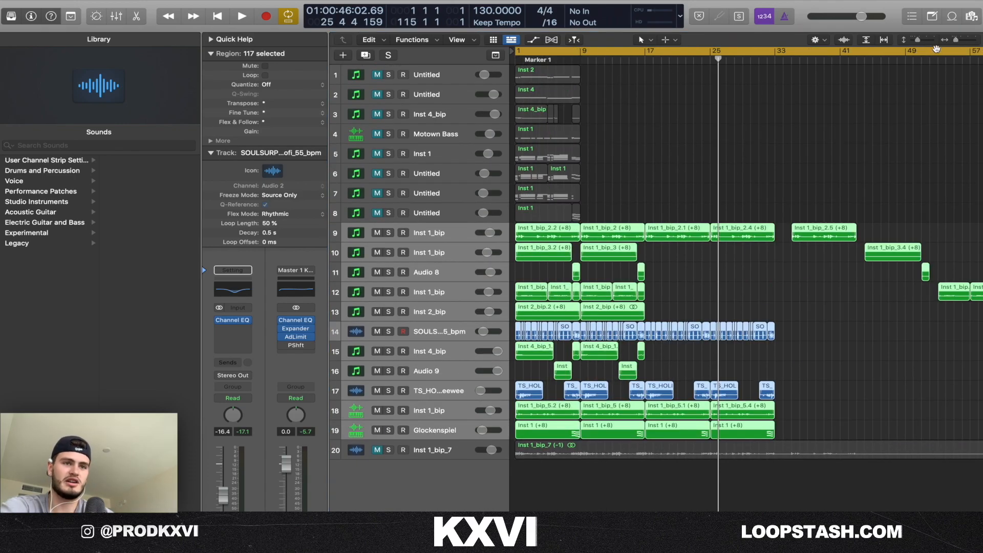
pyautogui.press('z')
pyautogui.moveTo(954, 40)
pyautogui.mouseDown()
pyautogui.moveTo(916, 42)
pyautogui.moveTo(955, 39)
pyautogui.mouseUp()
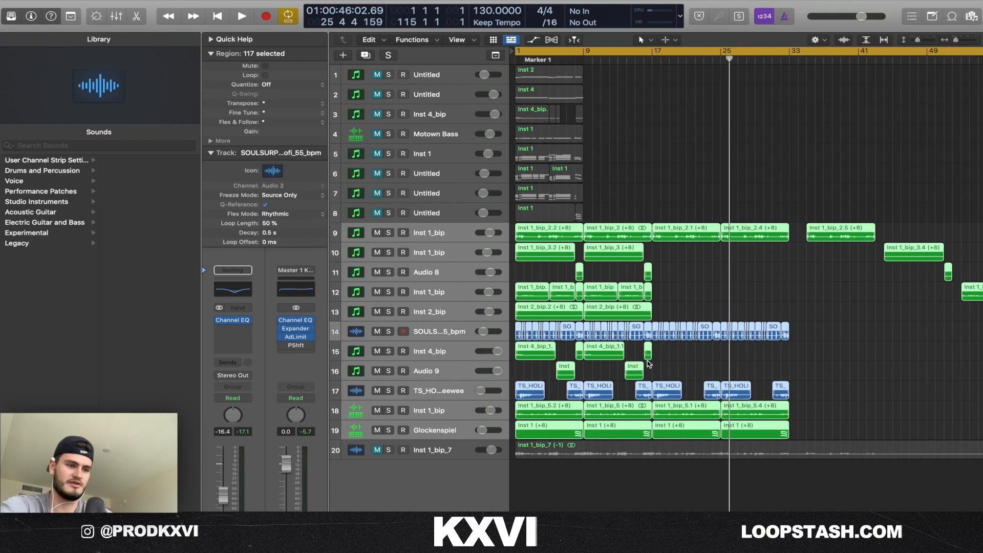
pyautogui.press('space')
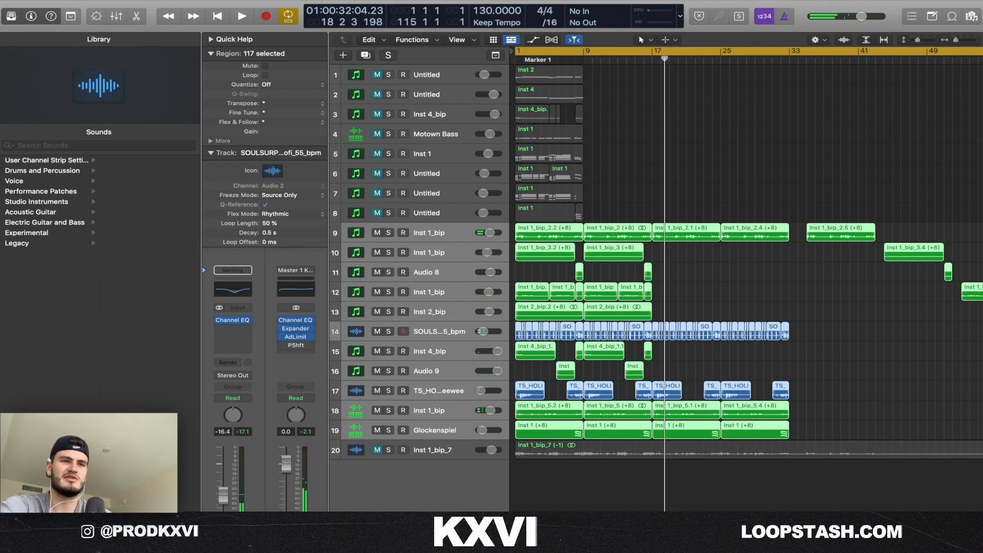
# Mute tracks 9 to 19 and select the unmuted Inst 1_bip_7 region on track 20.
pyautogui.moveTo(955, 40); pyautogui.dragTo(951, 41)
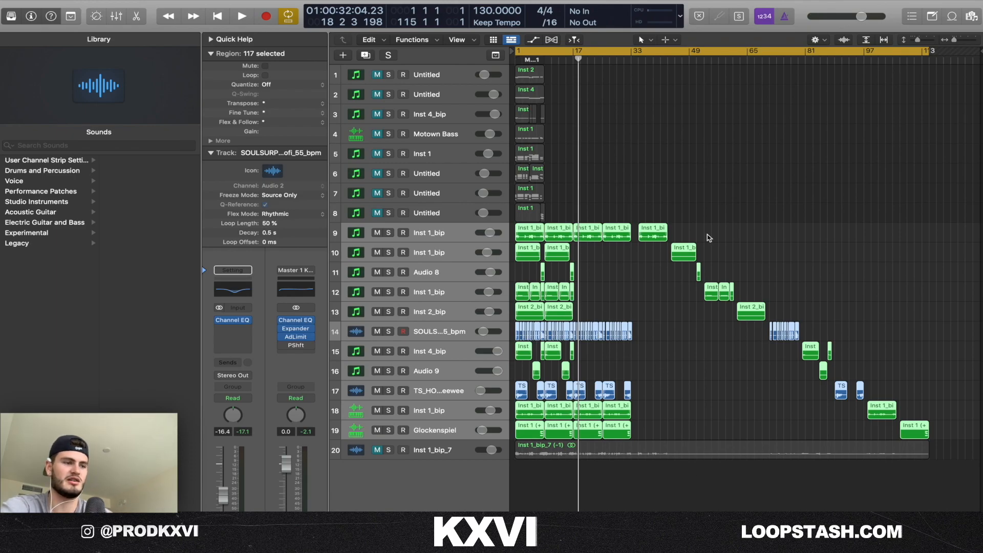
pyautogui.moveTo(954, 43); pyautogui.dragTo(955, 43)
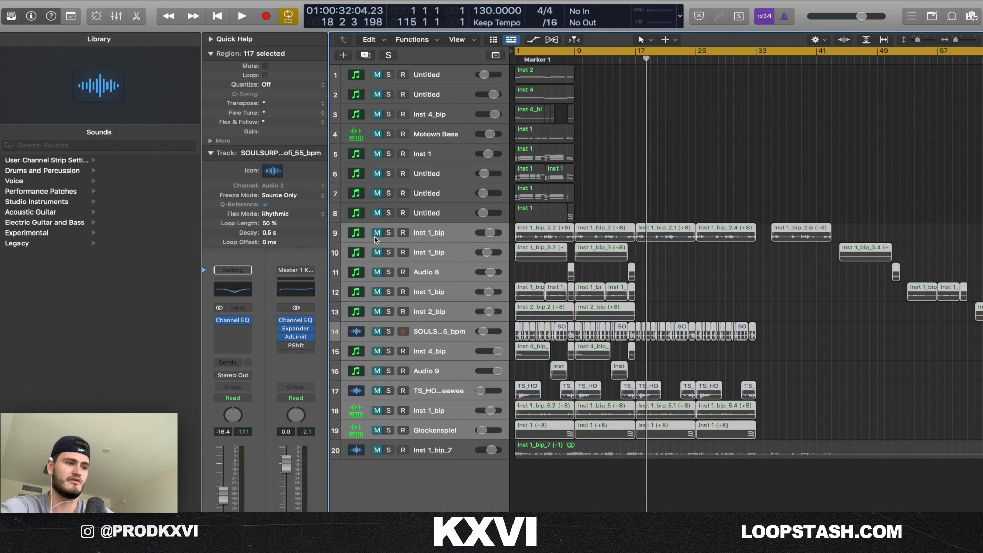
pyautogui.click(561, 450)
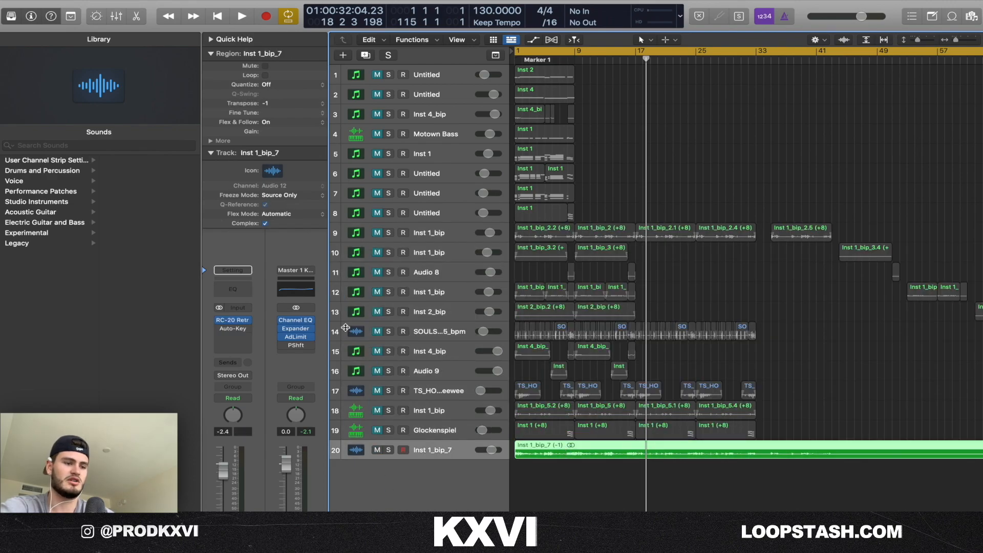
# View the RC-20 Retro effect settings on the Inst 1_bip_7 track and close the plug-in.
pyautogui.click(232, 319)
pyautogui.moveTo(512, 129); pyautogui.dragTo(473, 67)
pyautogui.click(283, 66)
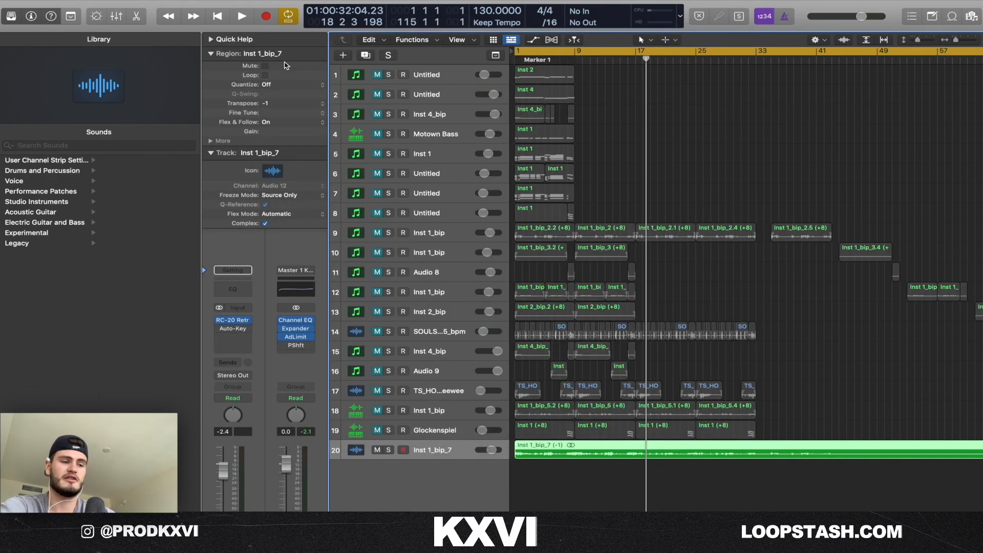
# Play back the Inst 1_bip_7 audio region while viewing its enlarged waveform.
pyautogui.moveTo(958, 42); pyautogui.dragTo(928, 43)
pyautogui.moveTo(946, 45); pyautogui.dragTo(948, 45)
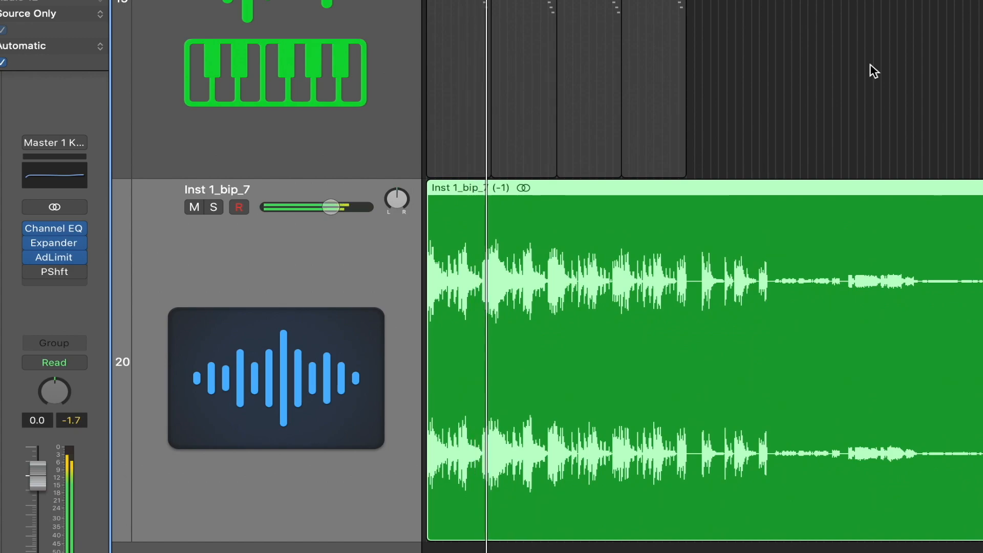
pyautogui.moveTo(977, 3); pyautogui.dragTo(906, 1)
pyautogui.scroll(-1, 872, 105)
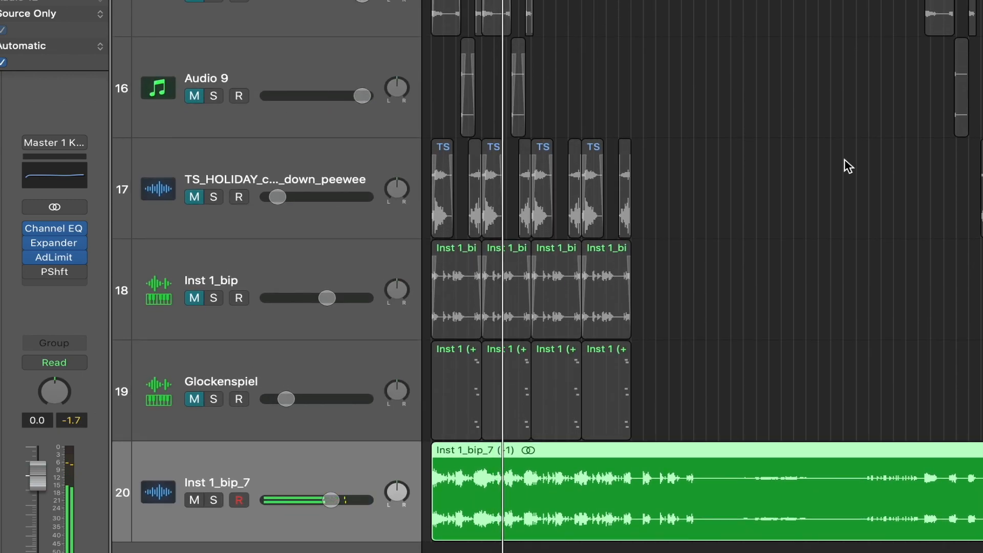
pyautogui.click(688, 357)
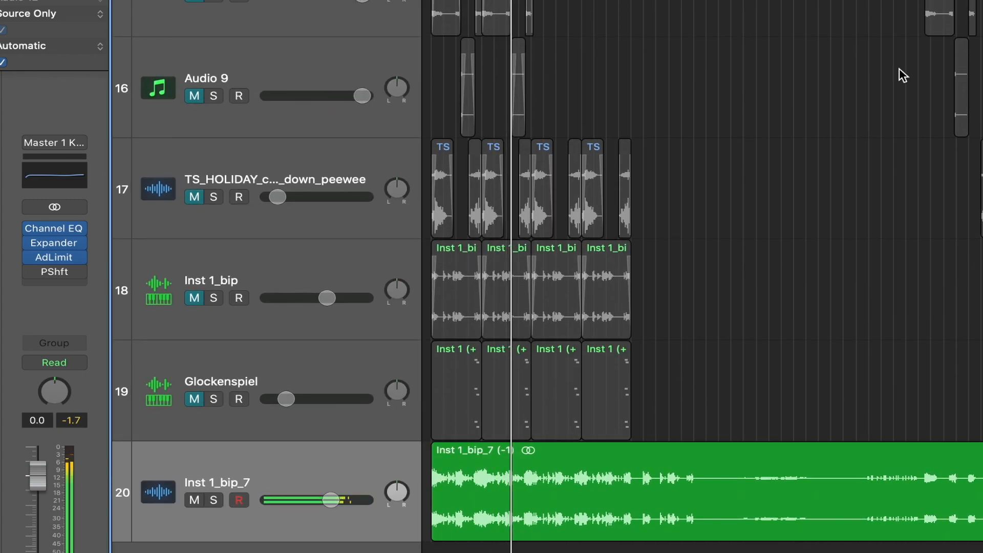
pyautogui.press('super+Up')
pyautogui.press('super+Up')
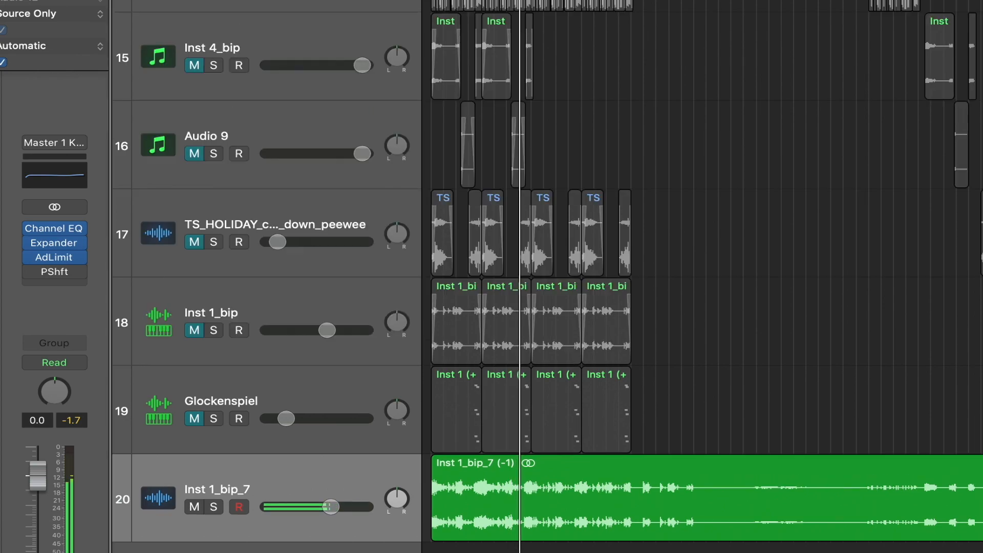